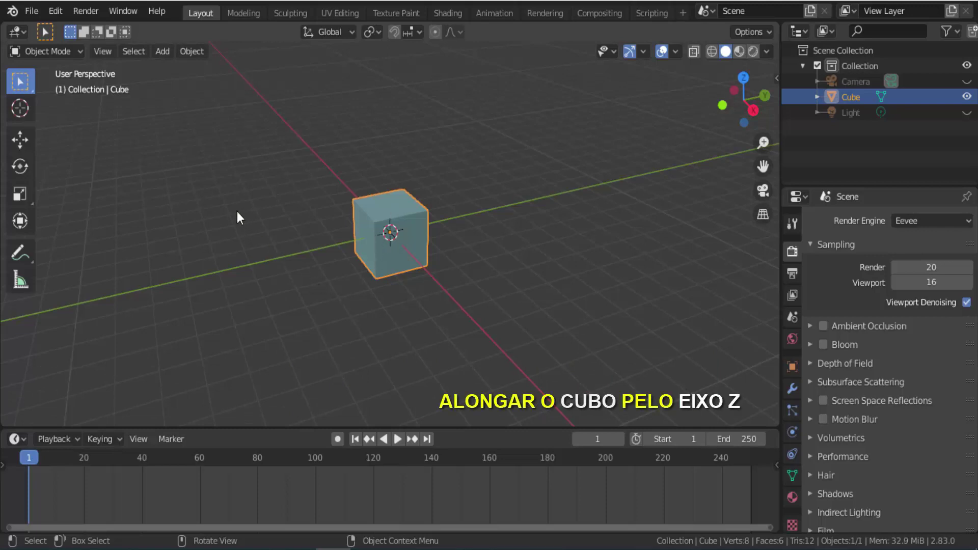
# Step: Scale the default cube along Z only into a tall, thin pillar
pyautogui.press('s')
pyautogui.press('z')
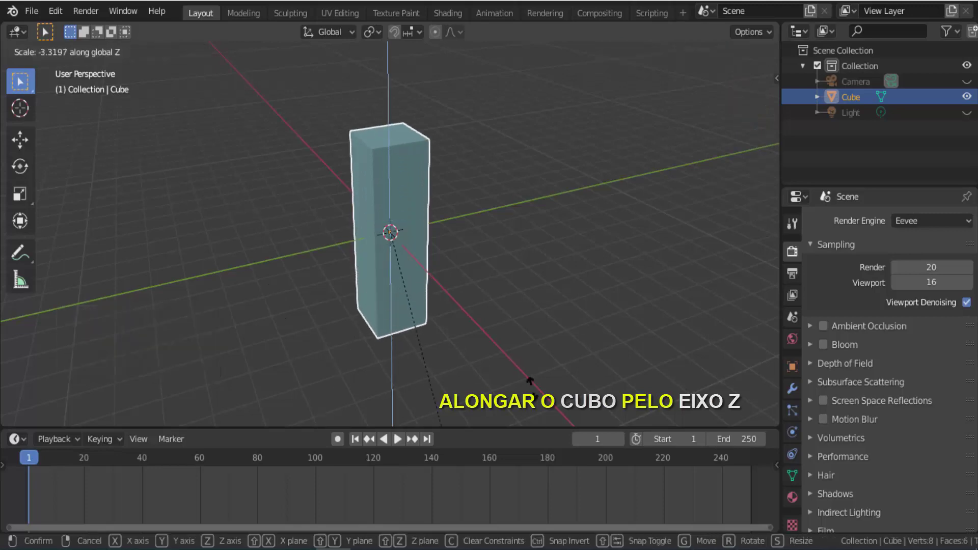
pyautogui.click(582, 184)
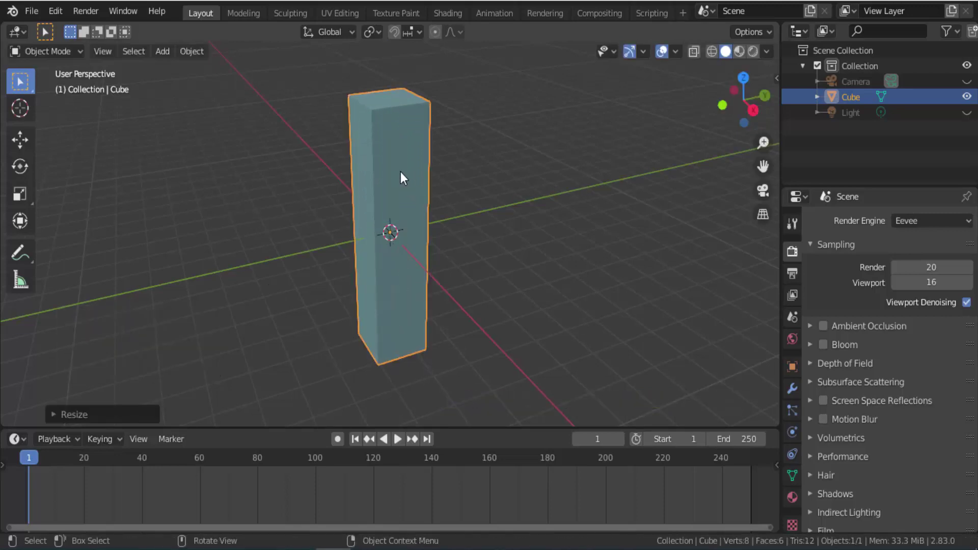
pyautogui.scroll(-1, 396, 164)
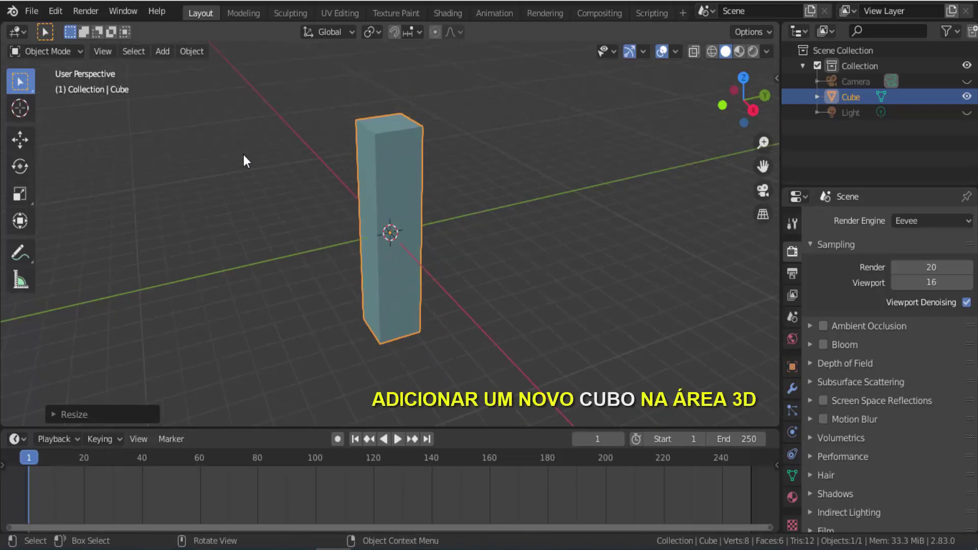
# Step: Add a new mesh cube, Cube.001, and slide it along Y beside the pillar
pyautogui.click(164, 54)
pyautogui.moveTo(183, 69)
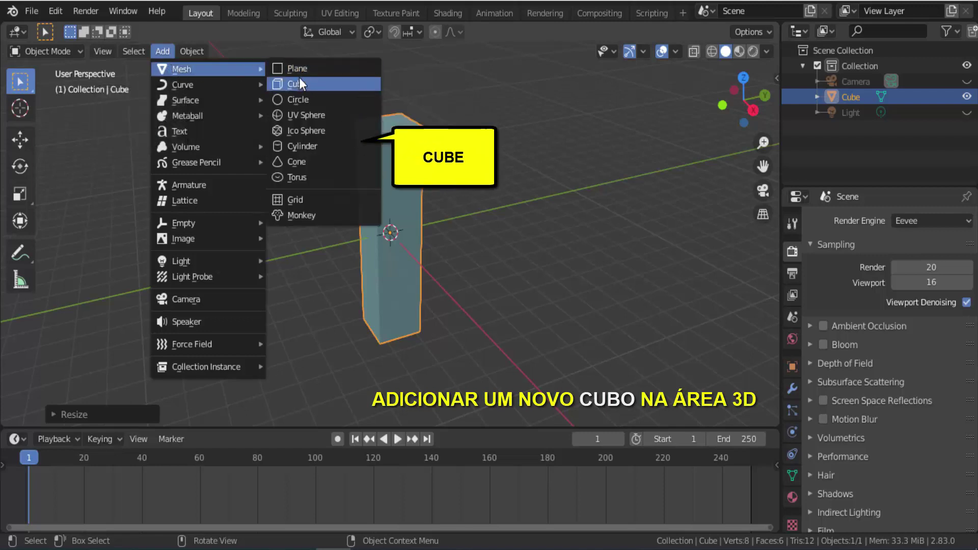
pyautogui.click(299, 81)
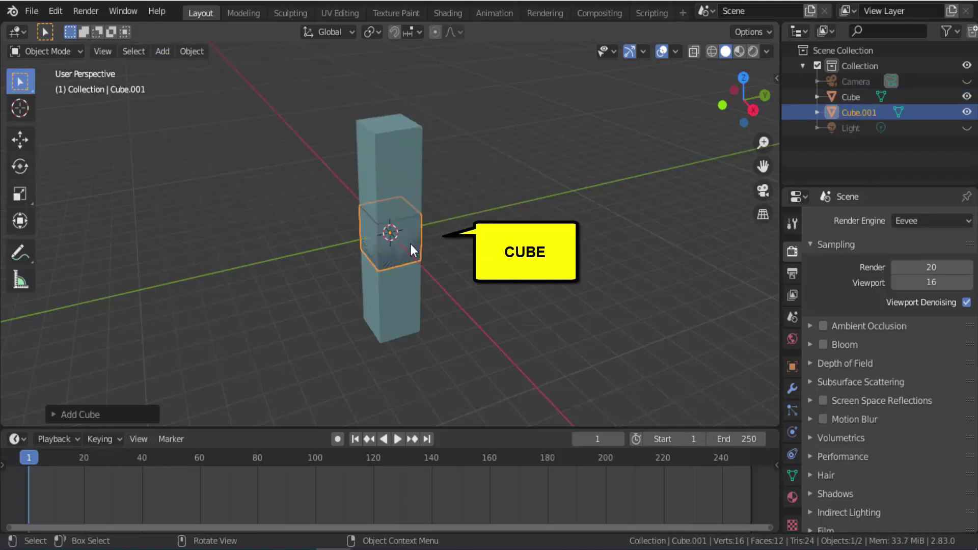
pyautogui.click(25, 142)
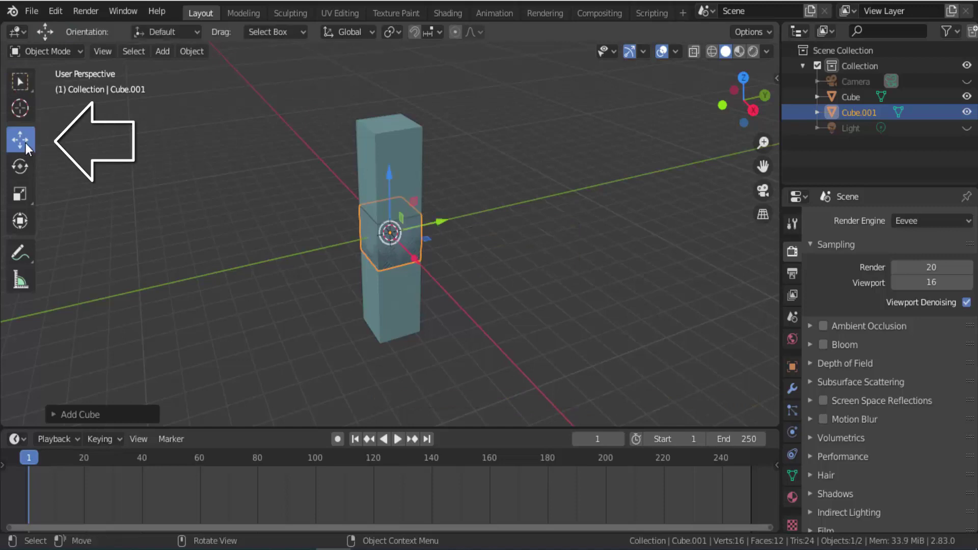
pyautogui.moveTo(445, 222); pyautogui.dragTo(558, 218)
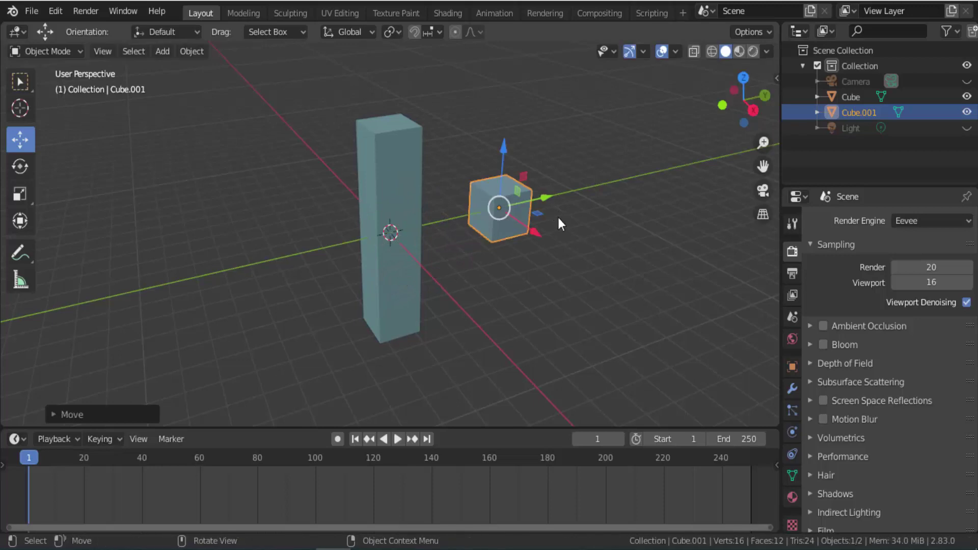
# Step: In Edit Mode, merge all of Cube.001's vertices at center into one vertex
pyautogui.click(51, 53)
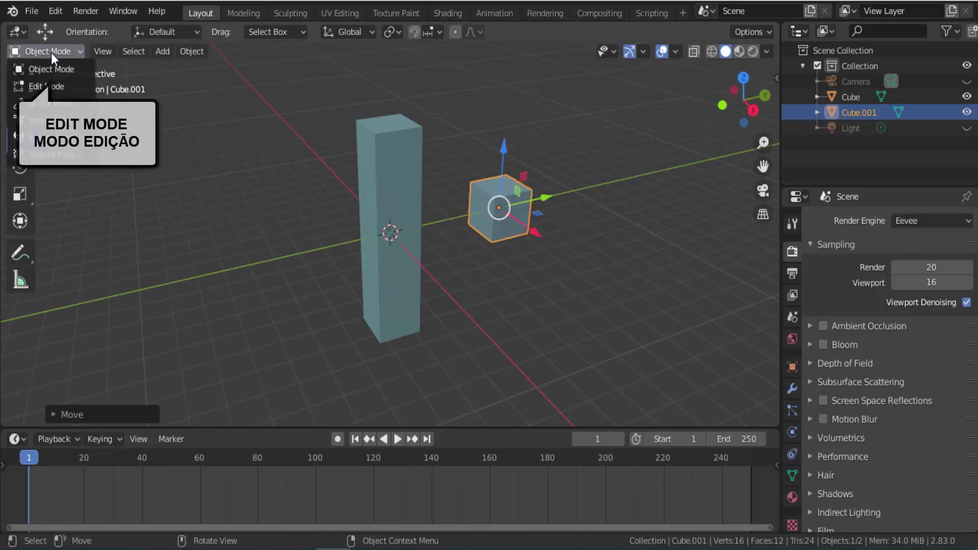
pyautogui.click(53, 87)
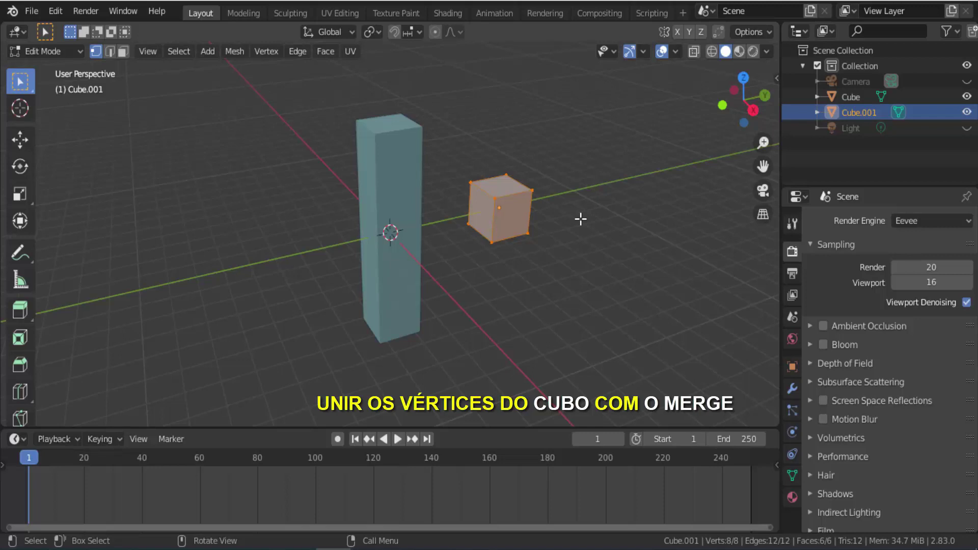
pyautogui.press('m')
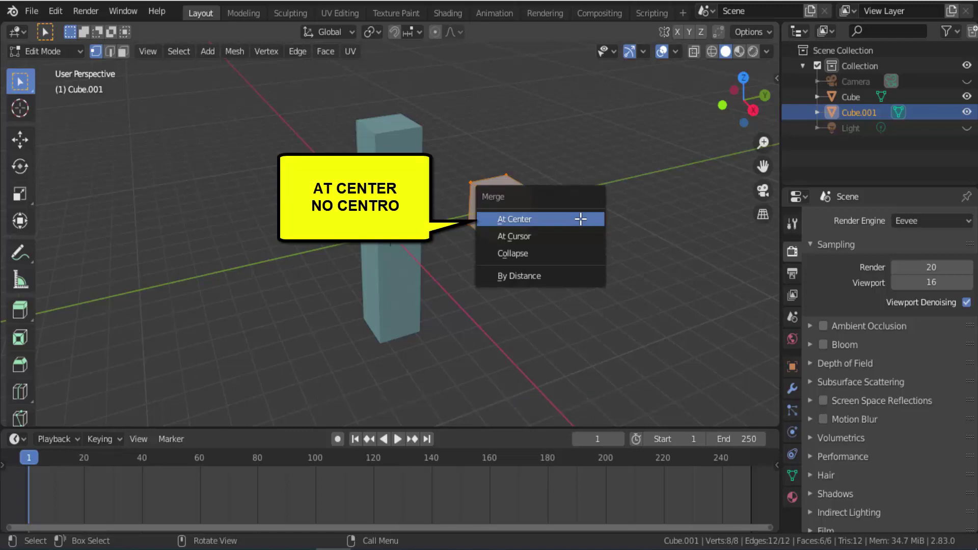
pyautogui.click(581, 219)
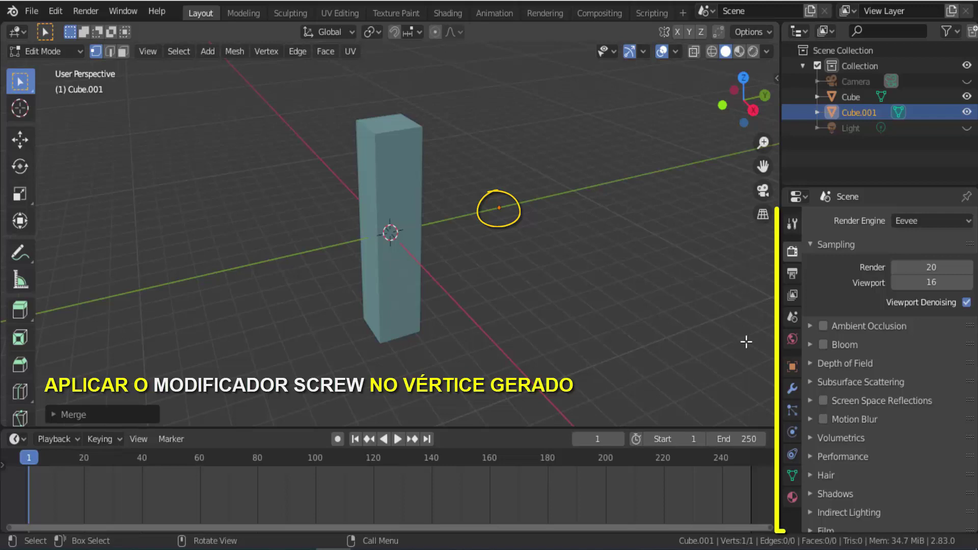
# Step: Add a Screw modifier to Cube.001 from the Modifier Properties
pyautogui.click(791, 392)
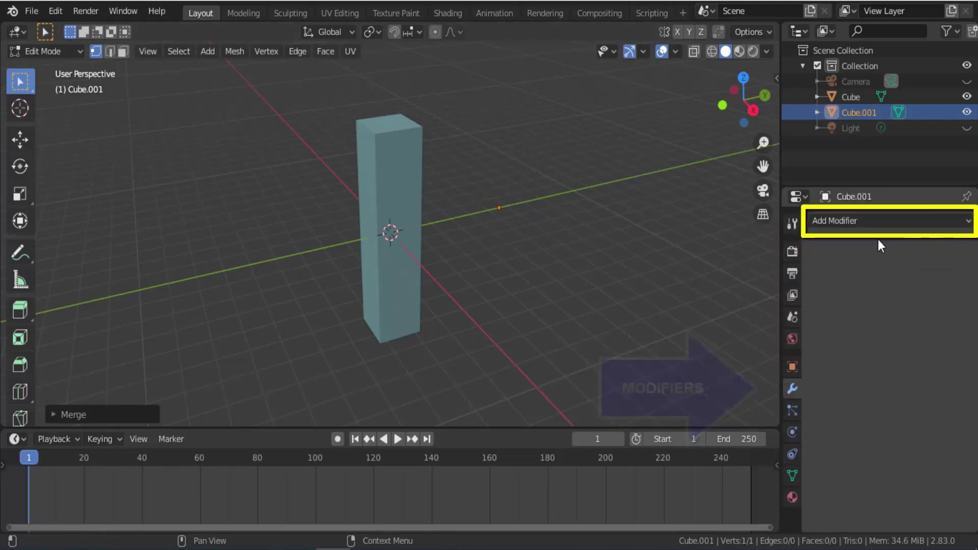
pyautogui.click(881, 221)
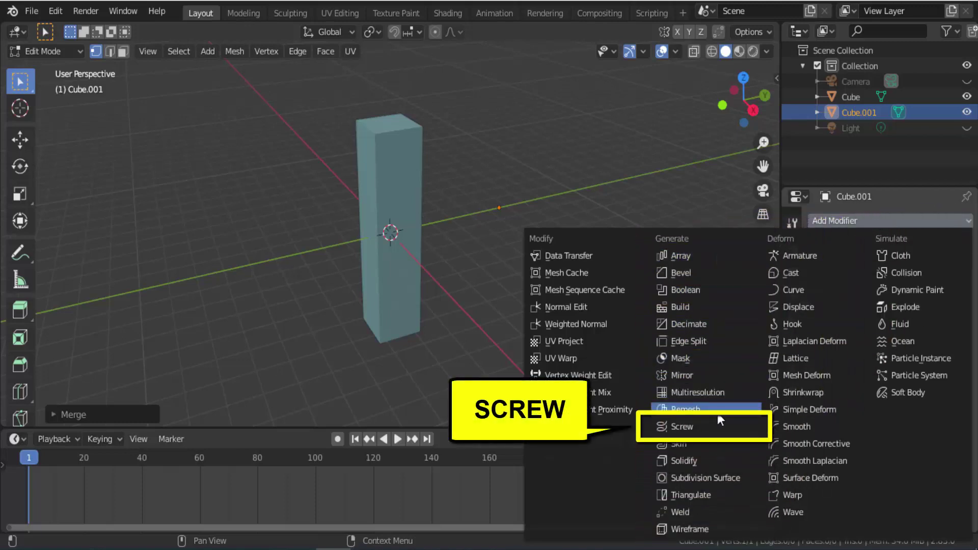
pyautogui.click(682, 425)
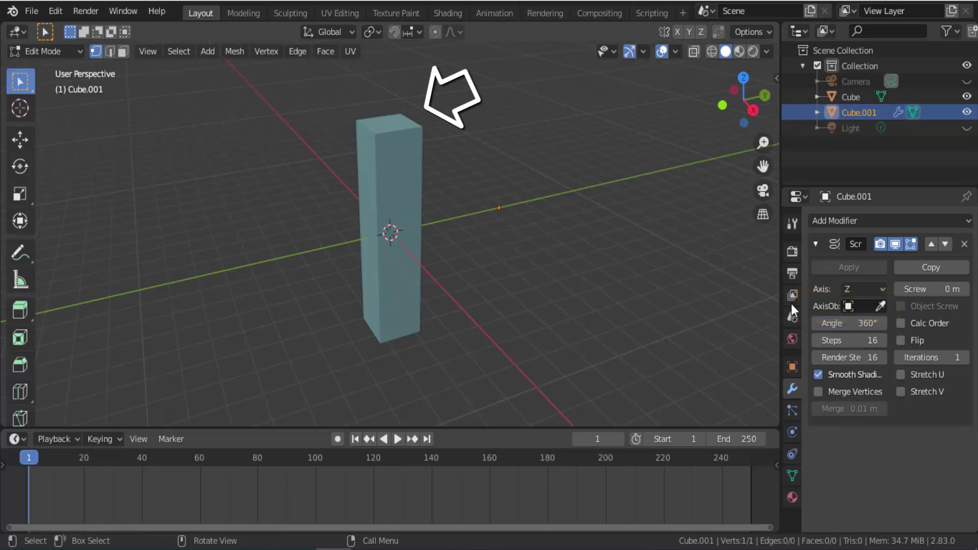
# Step: Set the Screw modifier's axis object to the pillar Cube and its Screw offset to 1 m
pyautogui.click(881, 307)
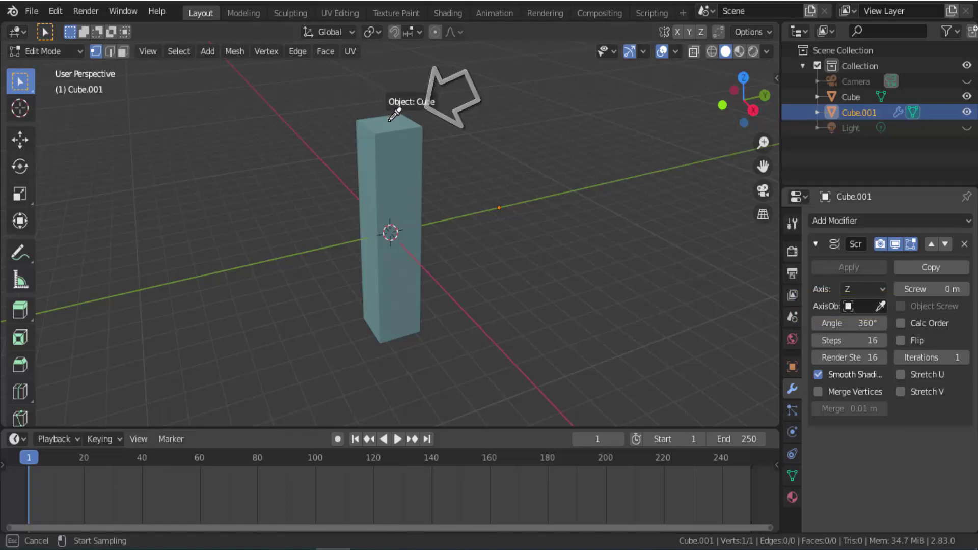
pyautogui.click(394, 115)
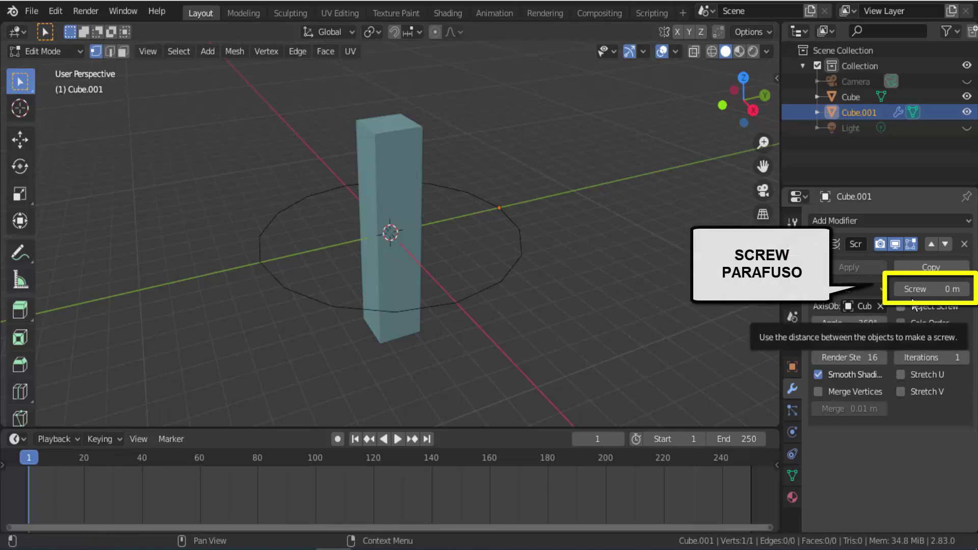
pyautogui.click(965, 289)
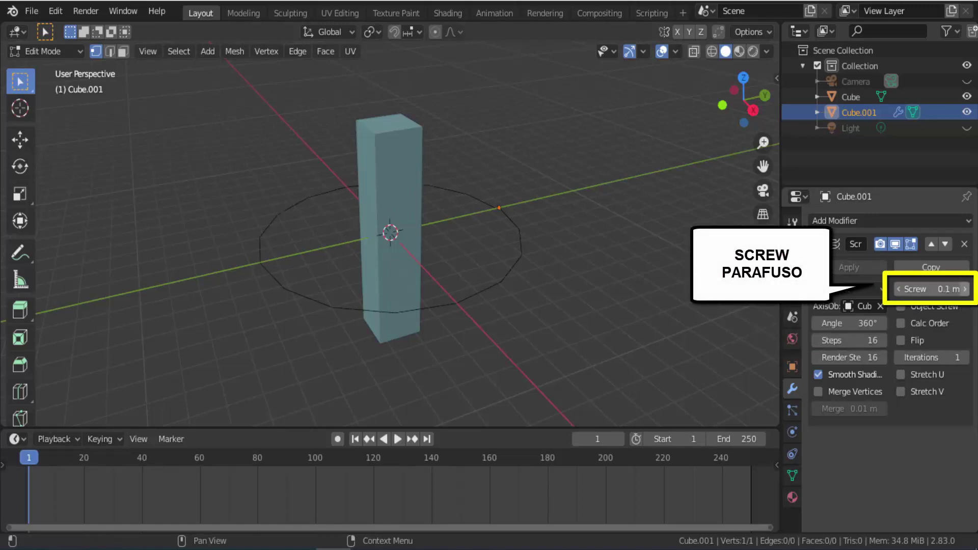
pyautogui.click(965, 289)
pyautogui.doubleClick(932, 289)
pyautogui.write('1')
pyautogui.press('Return')
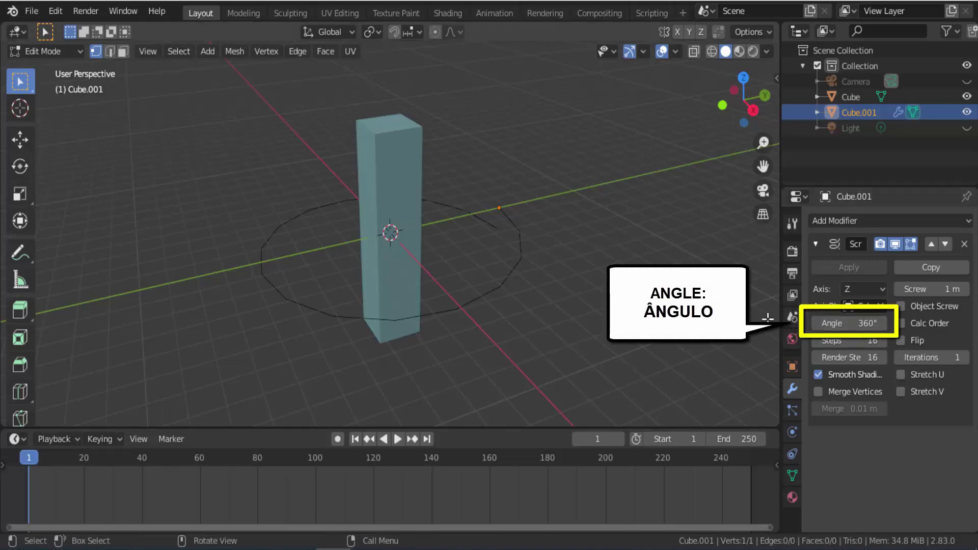
# Step: Set the Screw angle to 5*360, giving five 1800° turns
pyautogui.click(848, 323)
pyautogui.press('BackSpace')
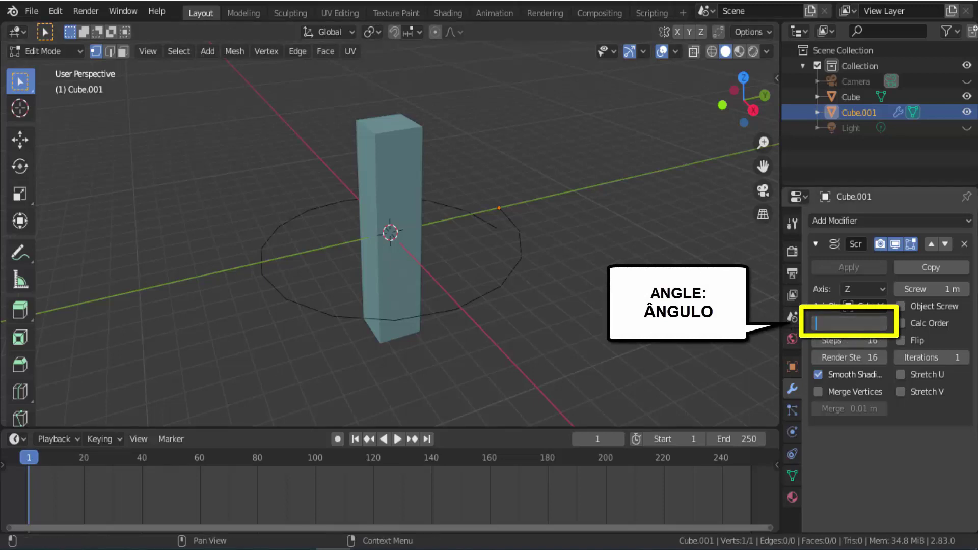
pyautogui.write('5')
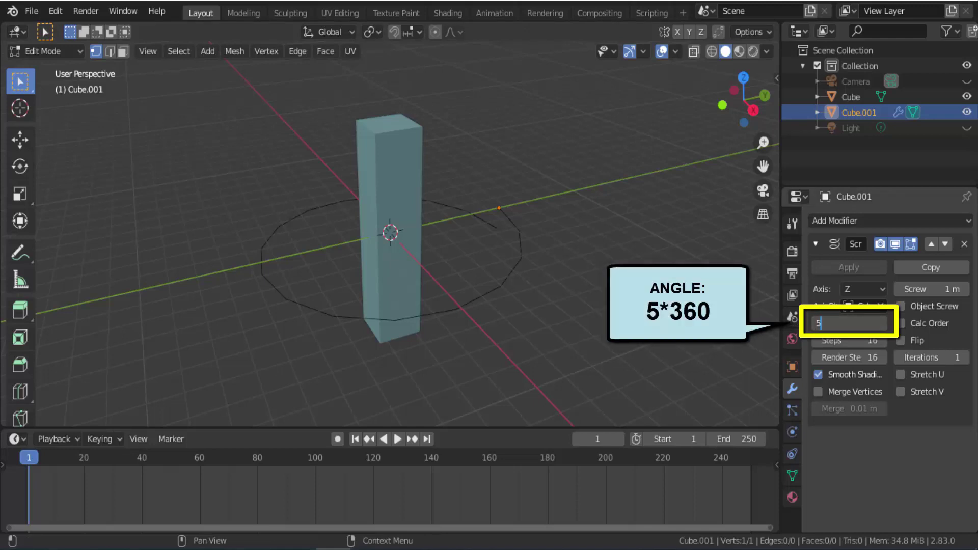
pyautogui.write('*')
pyautogui.press('Return')
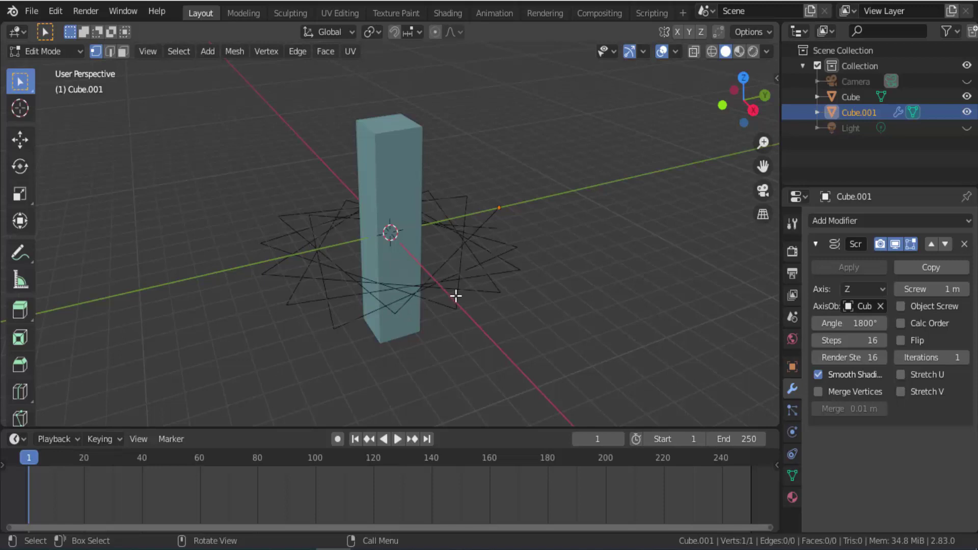
# Step: Set Screw offset to 3.4 m, Iterations to 6 and Steps to 127, viewing the coil side-on
pyautogui.click(915, 289)
pyautogui.write('3.4')
pyautogui.press('Return')
pyautogui.moveTo(923, 357); pyautogui.dragTo(953, 358)
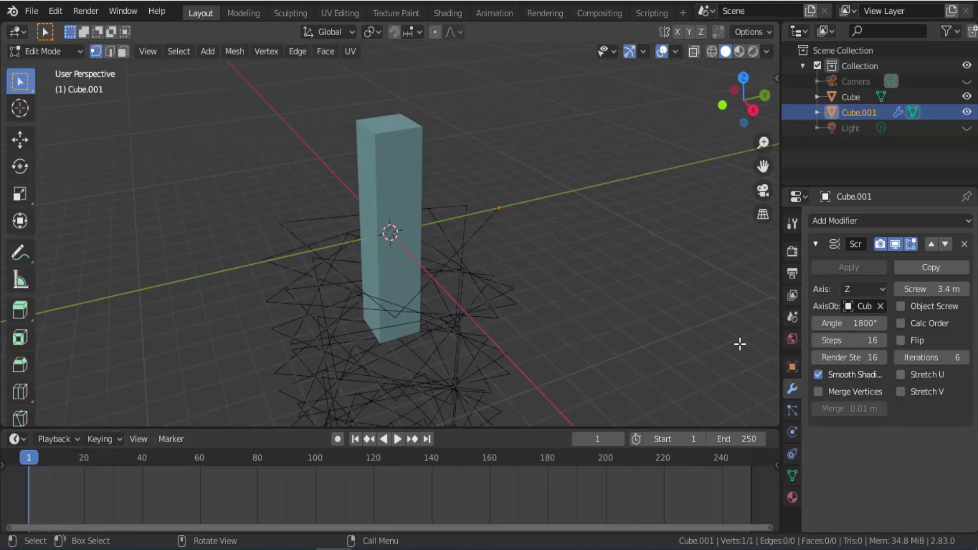
pyautogui.moveTo(833, 341)
pyautogui.mouseDown()
pyautogui.moveTo(895, 340)
pyautogui.moveTo(881, 340)
pyautogui.mouseUp()
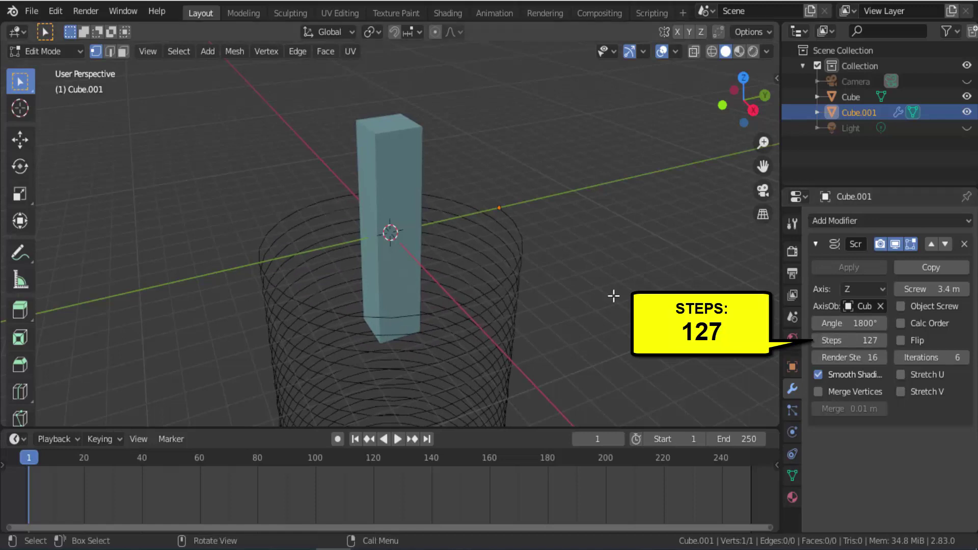
pyautogui.moveTo(628, 204); pyautogui.dragTo(625, 207, button='middle')
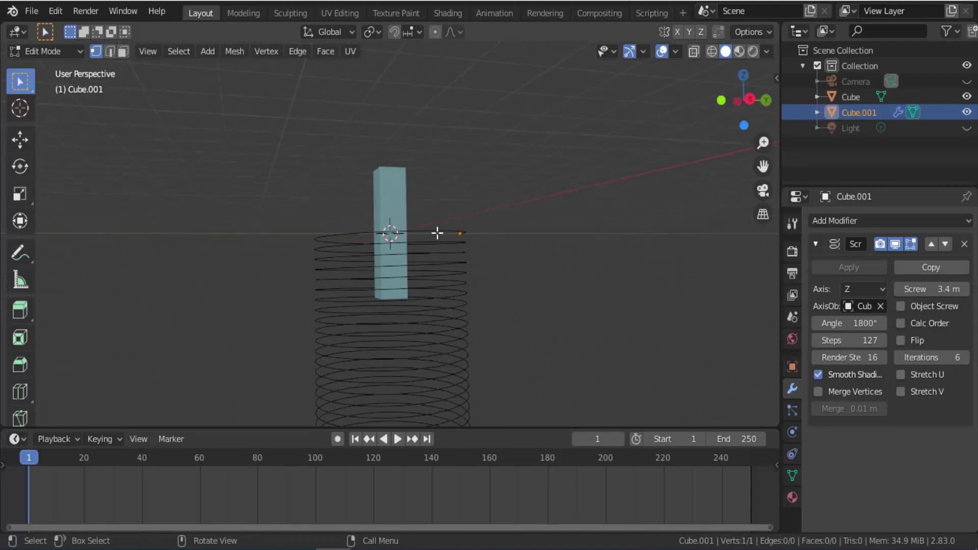
# Step: Reduce the Screw Iterations to 2 and move the vertex along Y relative to the column
pyautogui.click(19, 143)
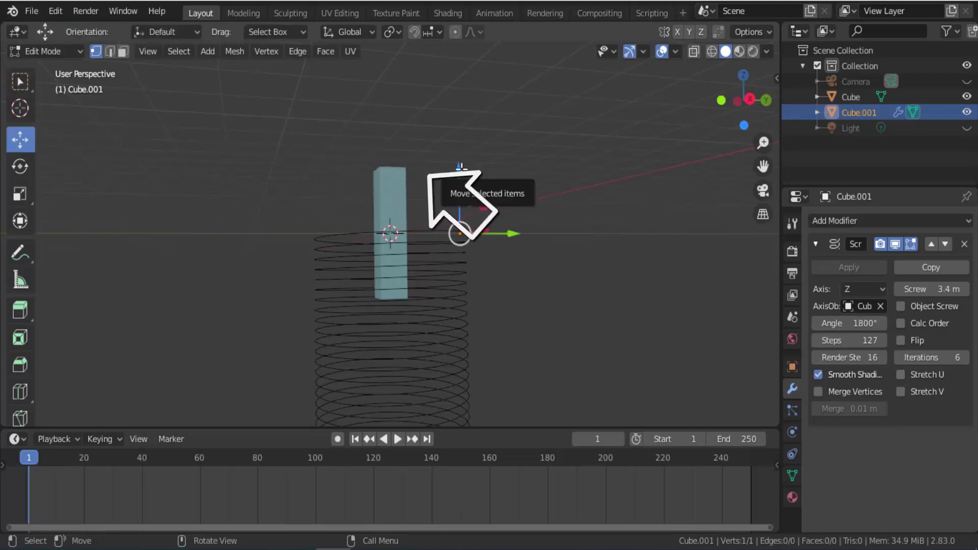
pyautogui.moveTo(461, 167); pyautogui.dragTo(476, 107)
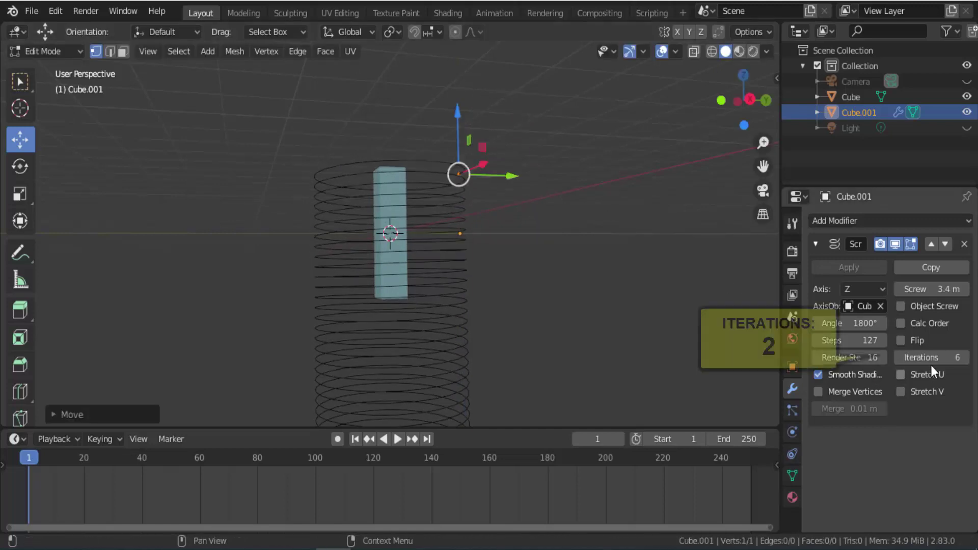
pyautogui.moveTo(930, 365); pyautogui.dragTo(902, 365)
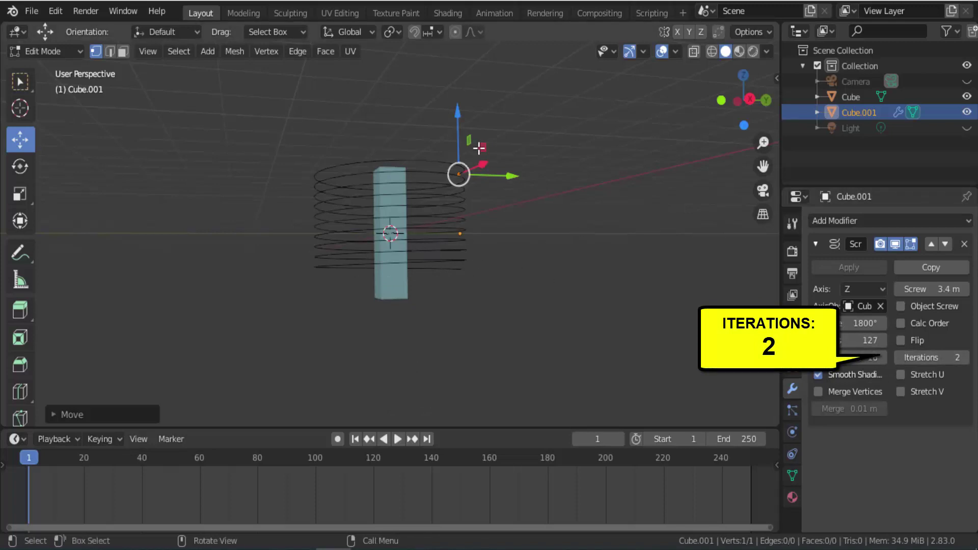
pyautogui.moveTo(458, 114); pyautogui.dragTo(457, 129)
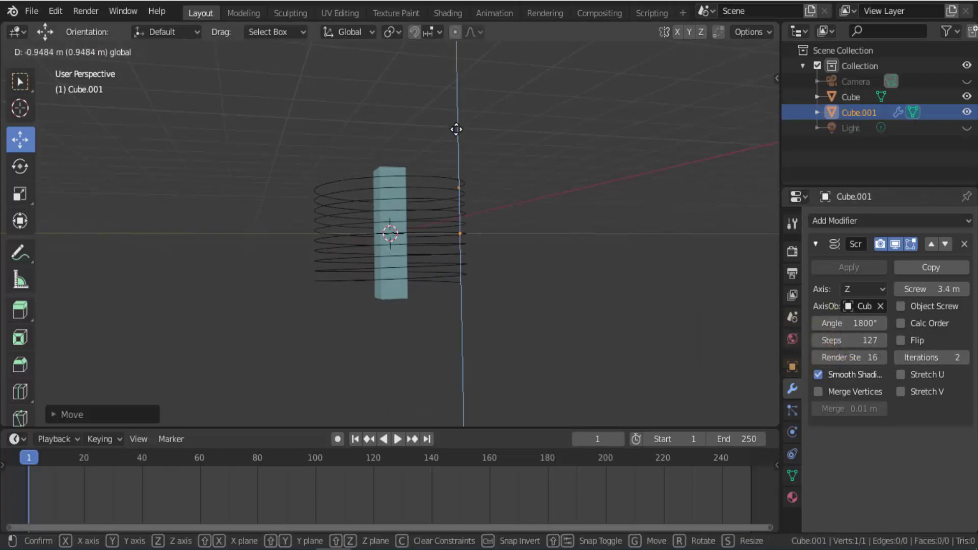
pyautogui.rightClick(456, 131)
pyautogui.moveTo(733, 109)
pyautogui.mouseDown()
pyautogui.moveTo(728, 133)
pyautogui.moveTo(606, 110)
pyautogui.mouseUp()
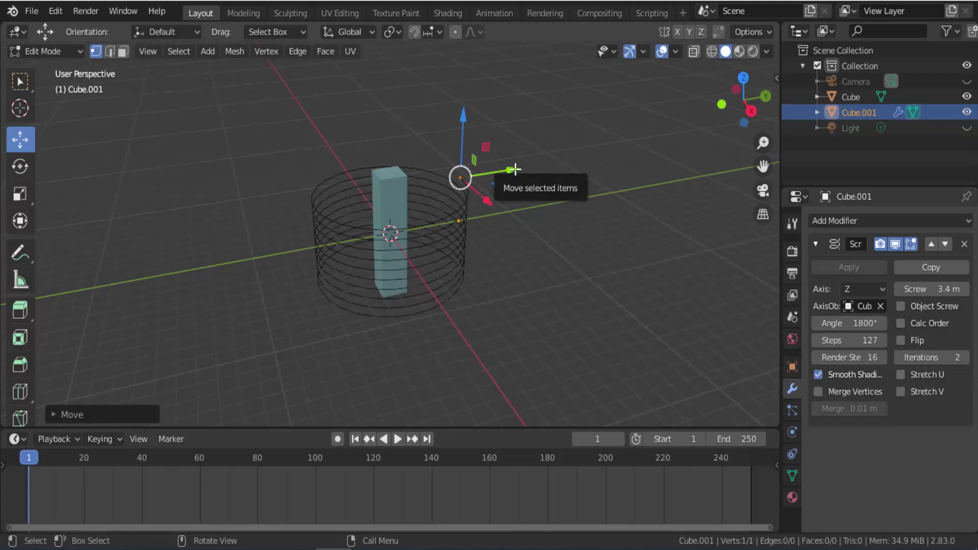
pyautogui.moveTo(514, 170)
pyautogui.mouseDown()
pyautogui.moveTo(469, 175)
pyautogui.moveTo(531, 172)
pyautogui.moveTo(469, 180)
pyautogui.moveTo(490, 180)
pyautogui.mouseUp()
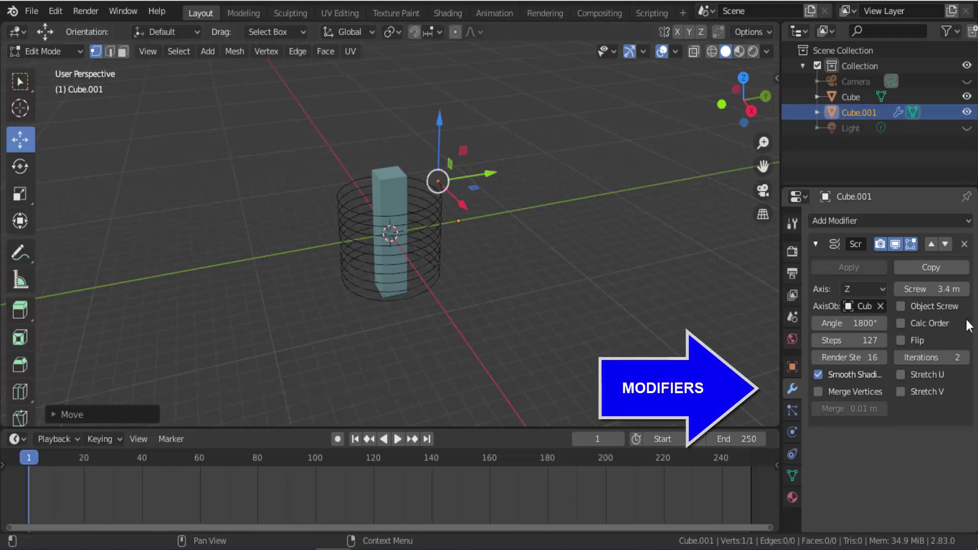
# Step: Add a Shrinkwrap modifier to the spiral and widen the properties panel
pyautogui.click(860, 219)
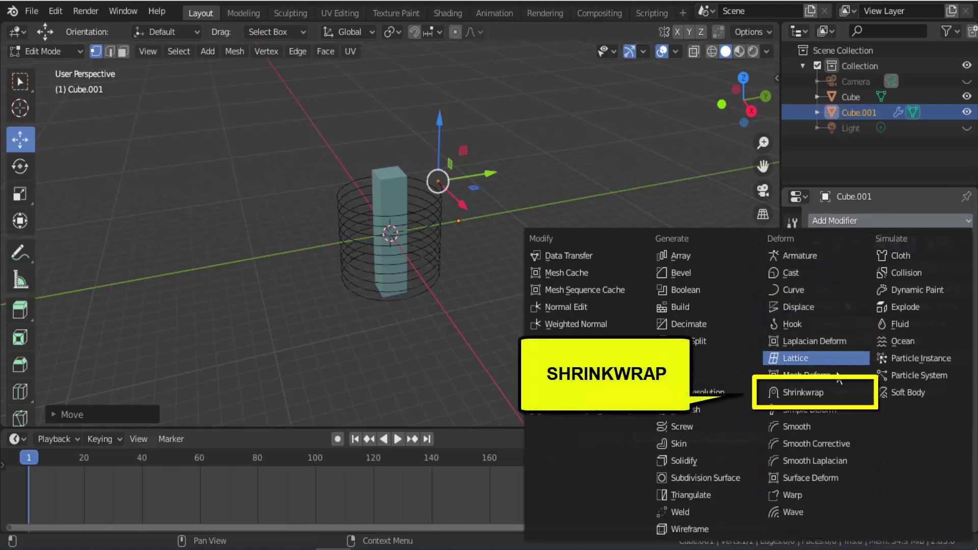
pyautogui.click(817, 395)
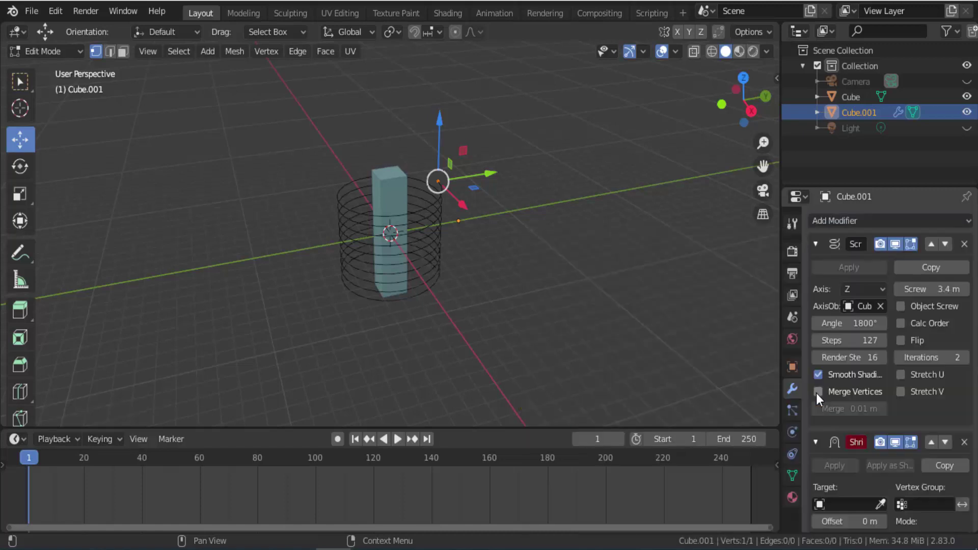
pyautogui.scroll(-3, 821, 436)
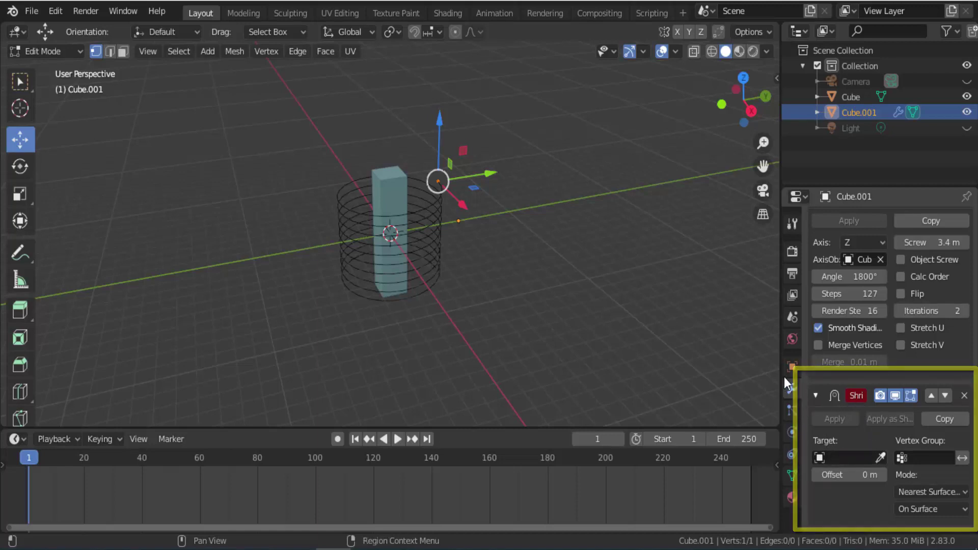
pyautogui.moveTo(782, 366); pyautogui.dragTo(715, 361)
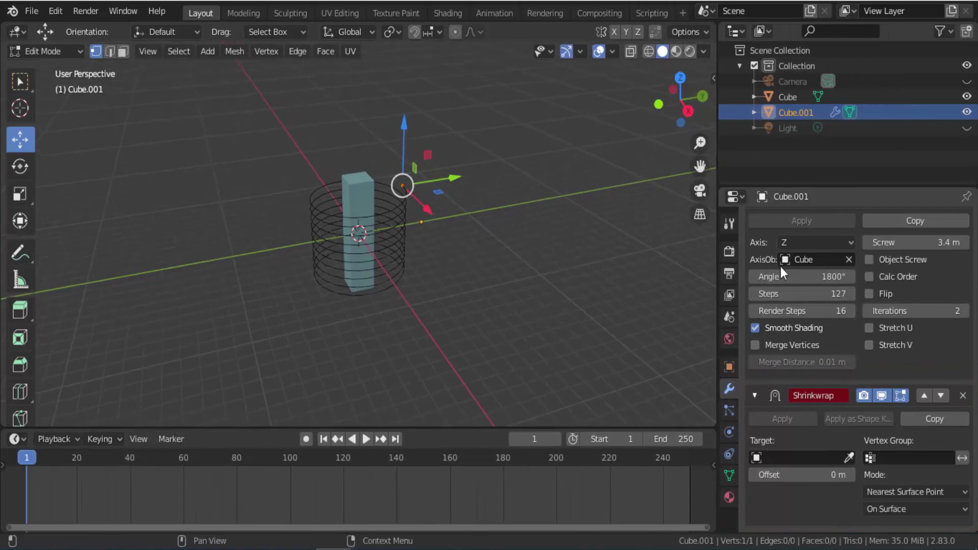
pyautogui.scroll(2, 781, 232)
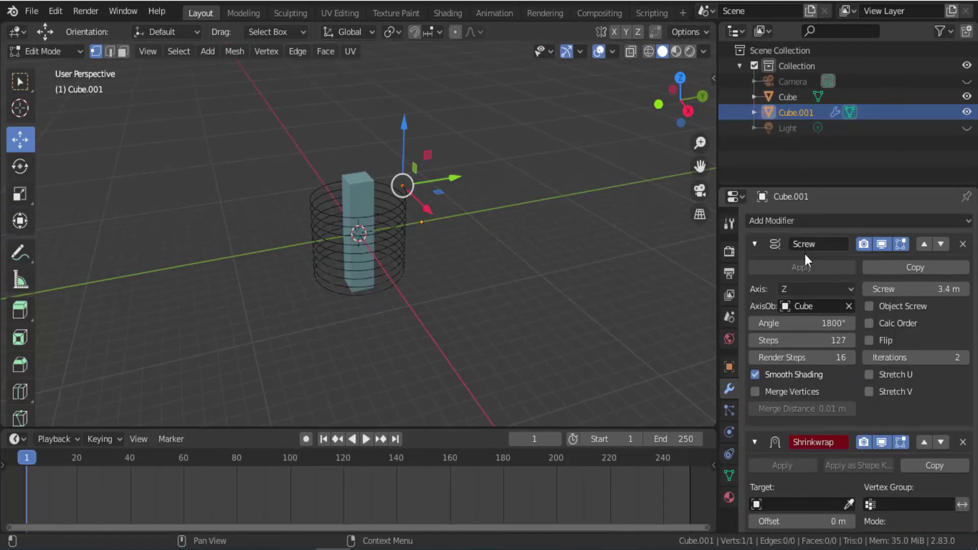
pyautogui.scroll(-2, 798, 311)
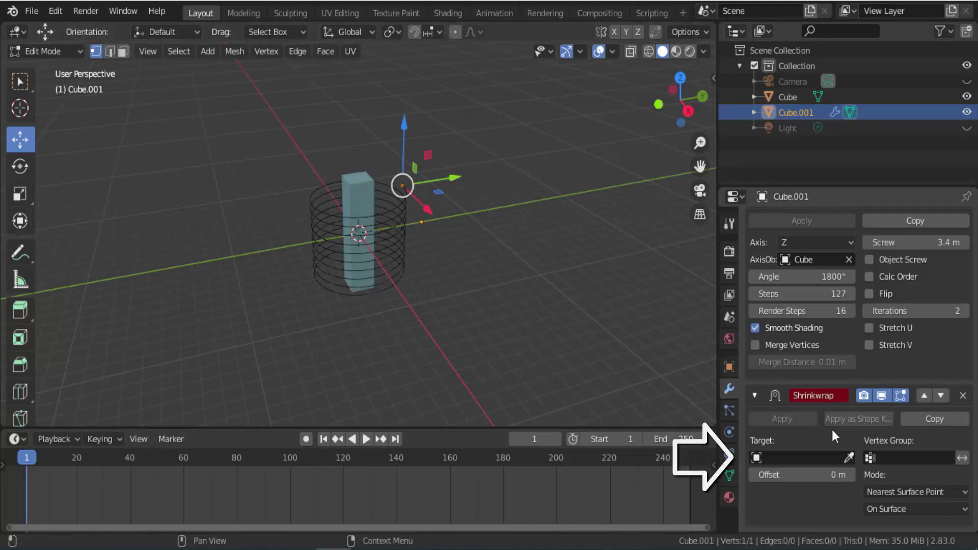
# Step: Set the Shrinkwrap target to the pillar Cube with a 0.34 m offset
pyautogui.click(849, 456)
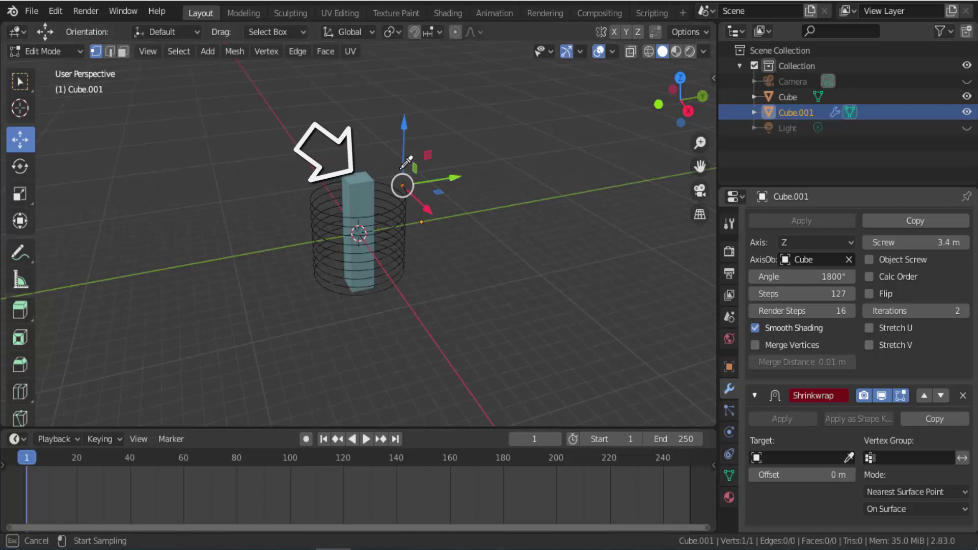
pyautogui.click(360, 176)
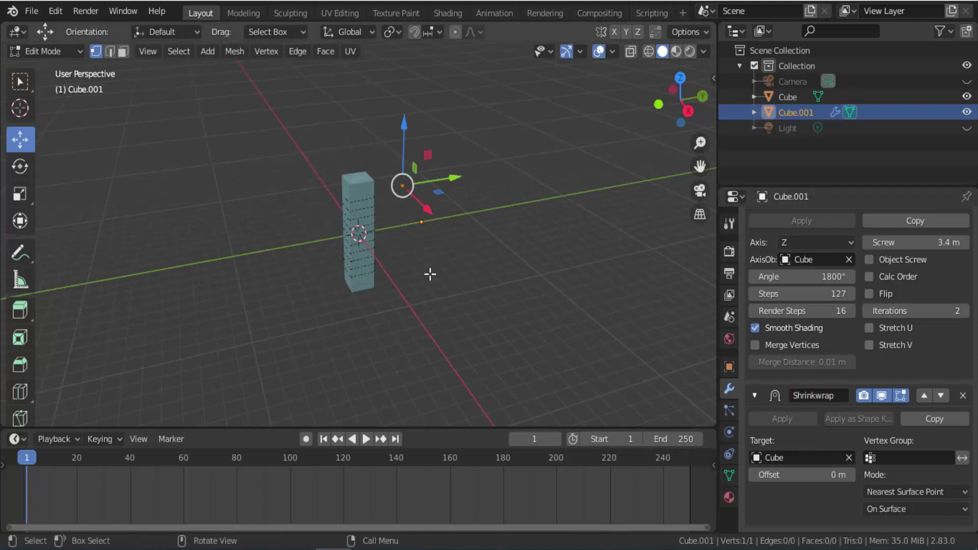
pyautogui.scroll(3, 432, 272)
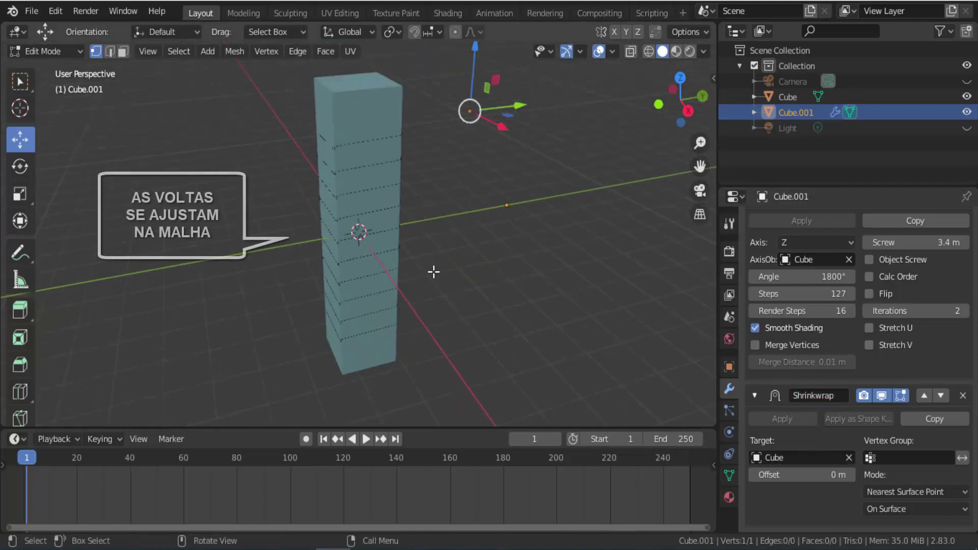
pyautogui.scroll(-1, 434, 272)
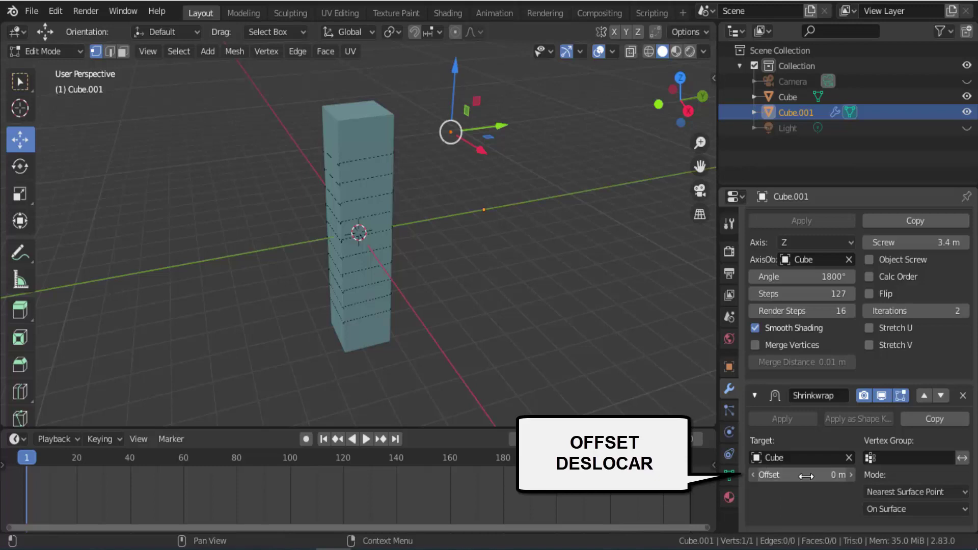
pyautogui.moveTo(803, 474); pyautogui.dragTo(861, 475)
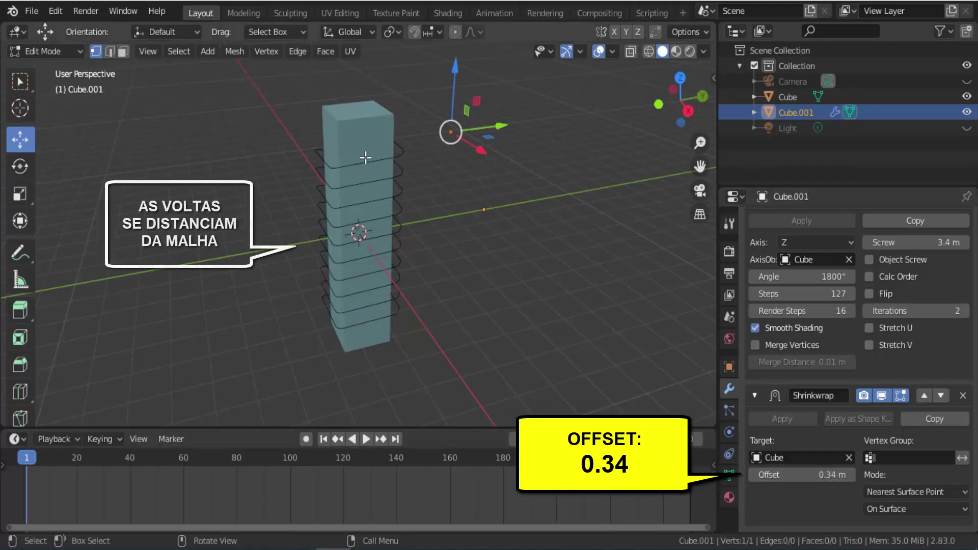
pyautogui.moveTo(667, 112)
pyautogui.mouseDown()
pyautogui.moveTo(652, 113)
pyautogui.moveTo(662, 104)
pyautogui.mouseUp()
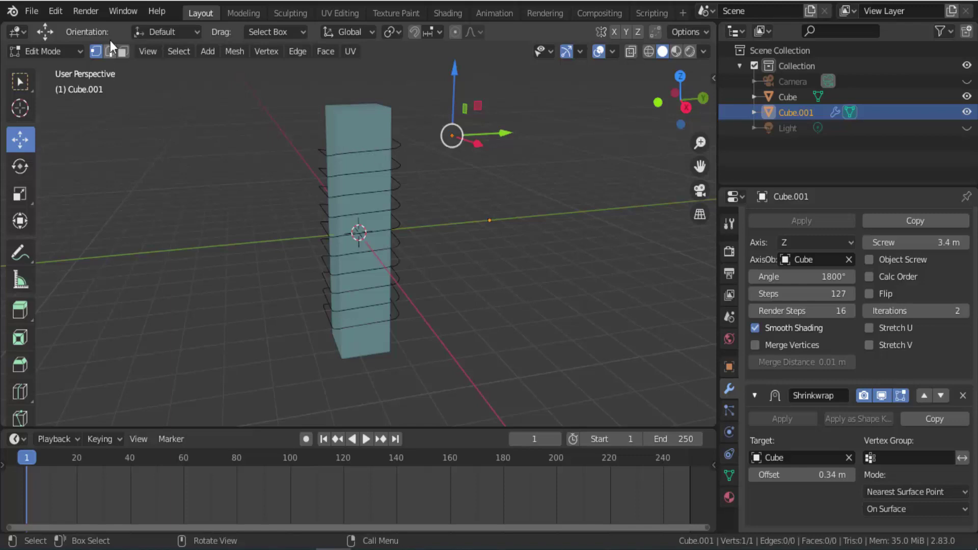
# Step: Render a test image of the current frame and close the result
pyautogui.click(97, 11)
pyautogui.click(95, 26)
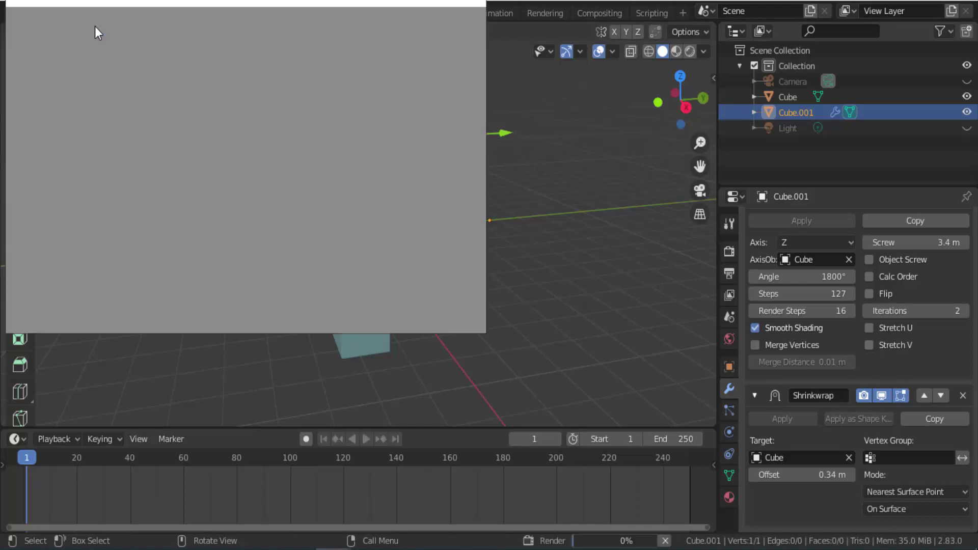
pyautogui.scroll(-2, 286, 159)
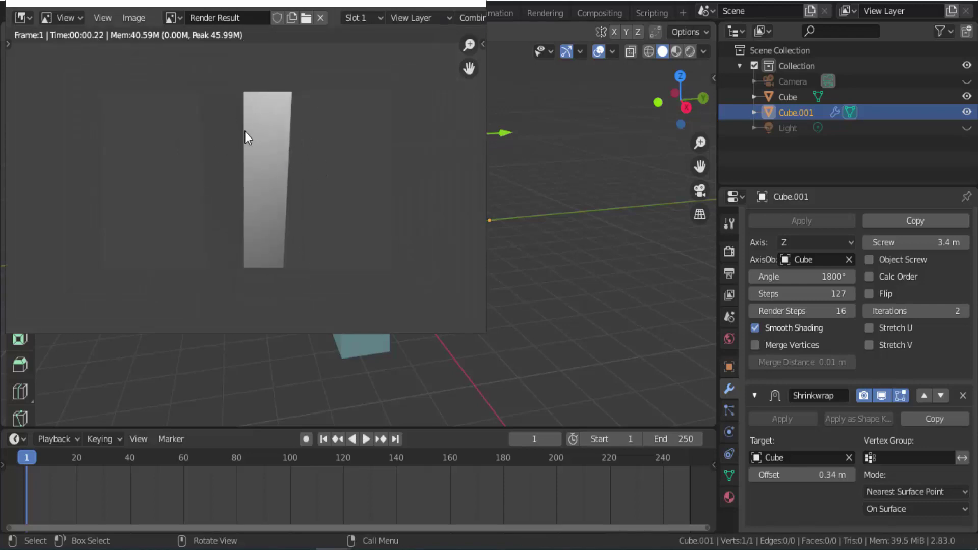
pyautogui.press('Escape')
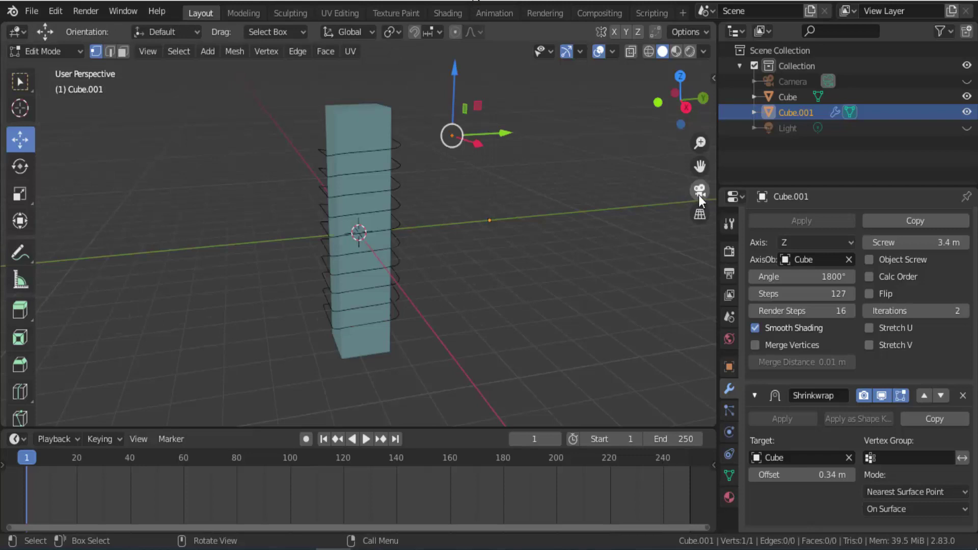
# Step: Switch to the camera view, render again, and close the Render Result
pyautogui.click(698, 191)
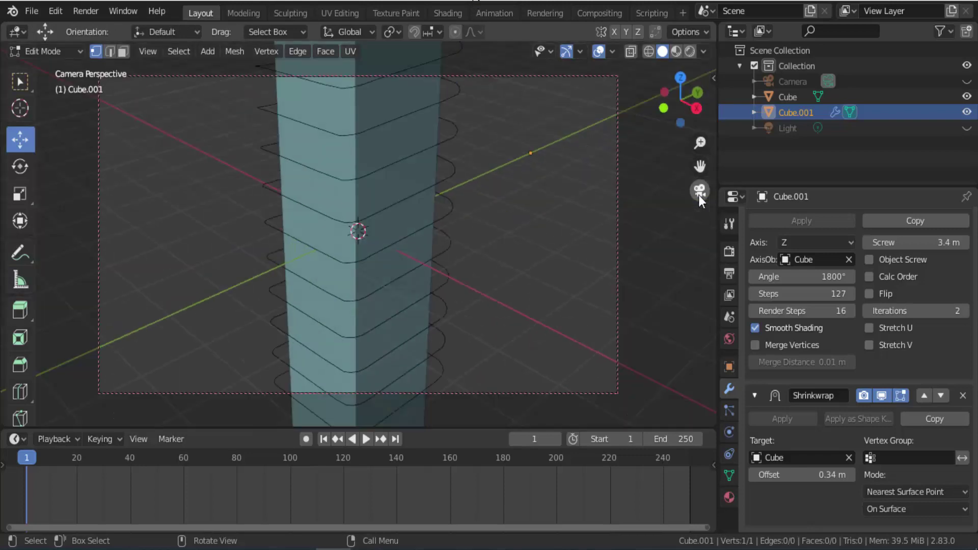
pyautogui.click(86, 12)
pyautogui.click(89, 26)
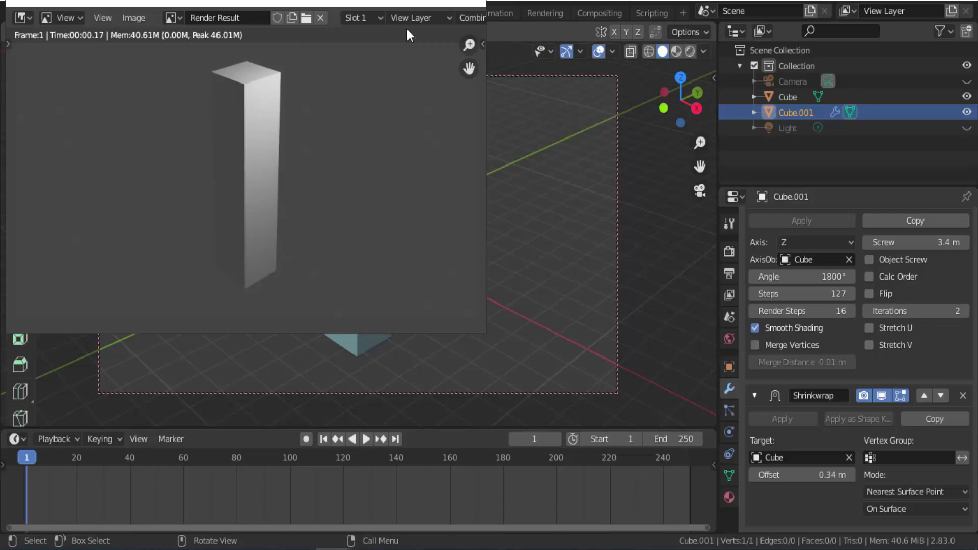
pyautogui.press('Escape')
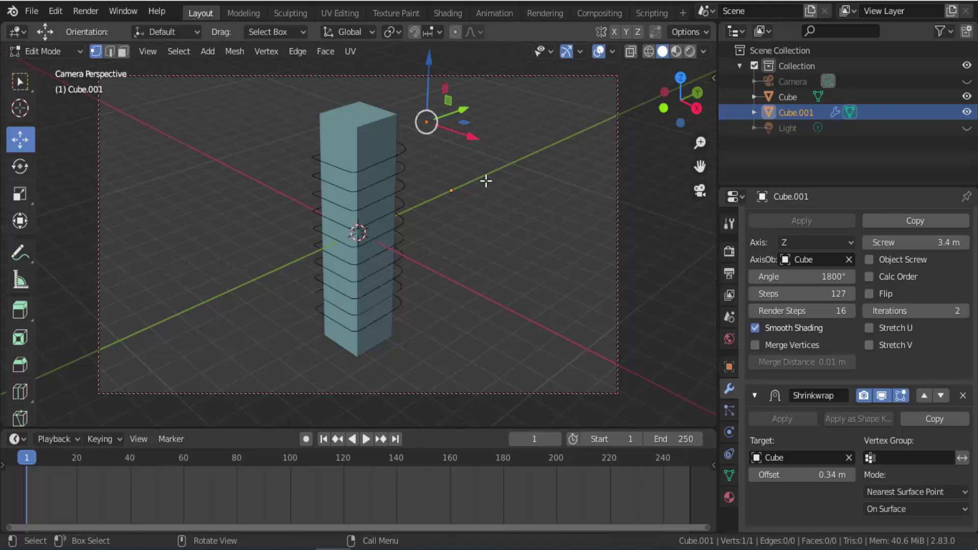
# Step: Return to Object Mode and convert the spiral Cube.001 into a curve object
pyautogui.click(39, 48)
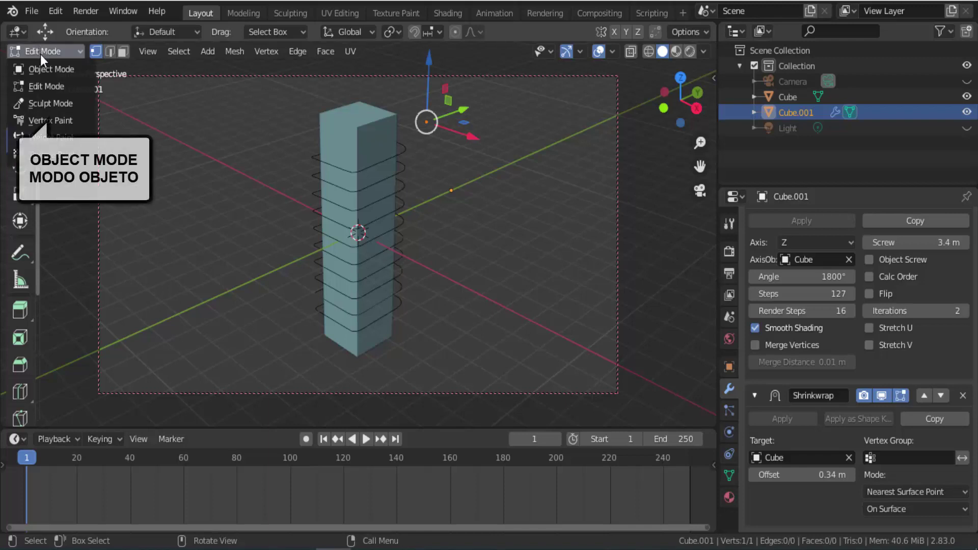
pyautogui.click(42, 66)
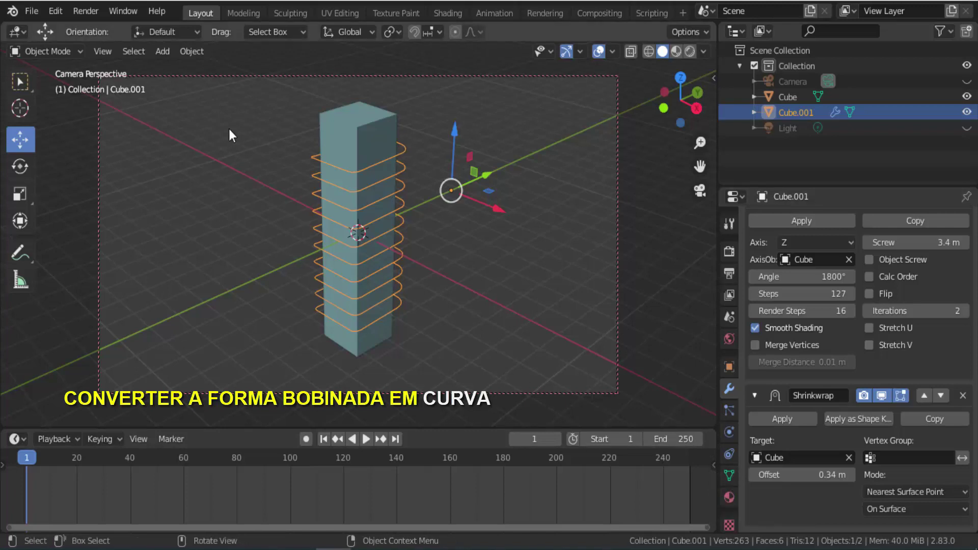
pyautogui.click(197, 55)
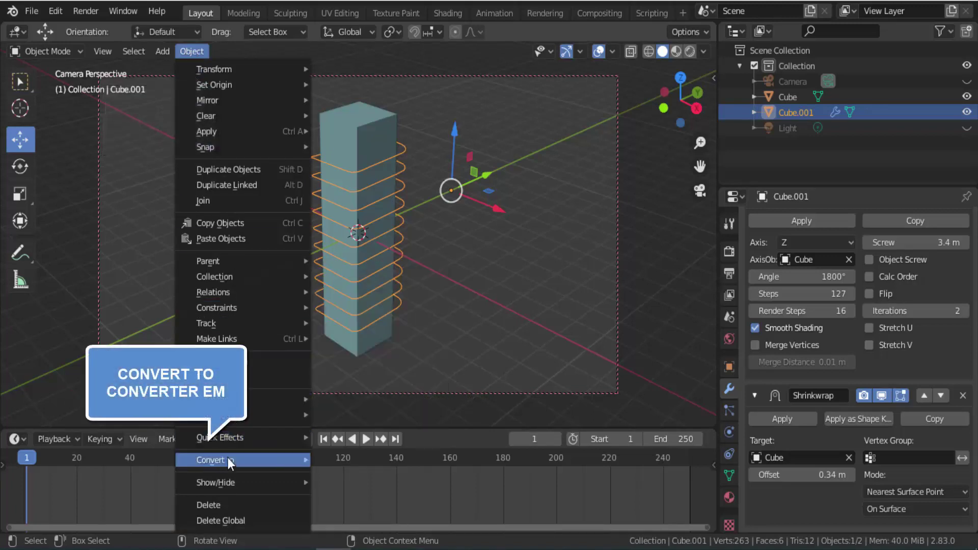
pyautogui.moveTo(216, 460)
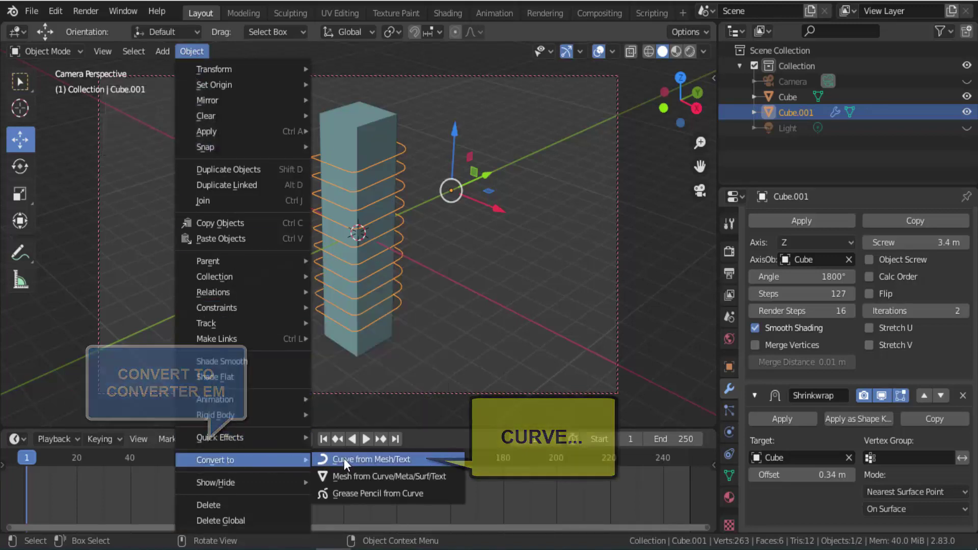
pyautogui.click(344, 460)
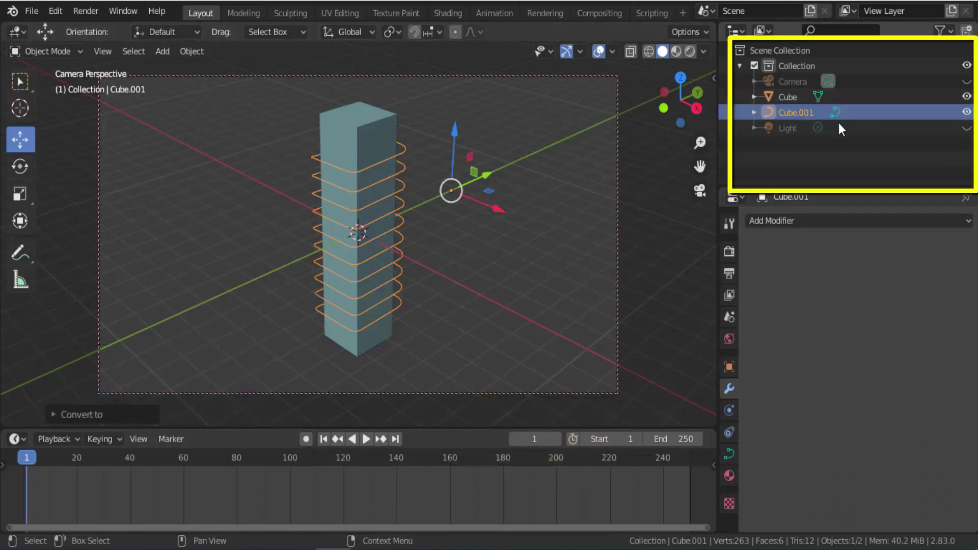
# Step: Set the spiral curve's Geometry Bevel Depth to 0.05 m to make a solid tube
pyautogui.click(731, 455)
pyautogui.scroll(-5, 776, 379)
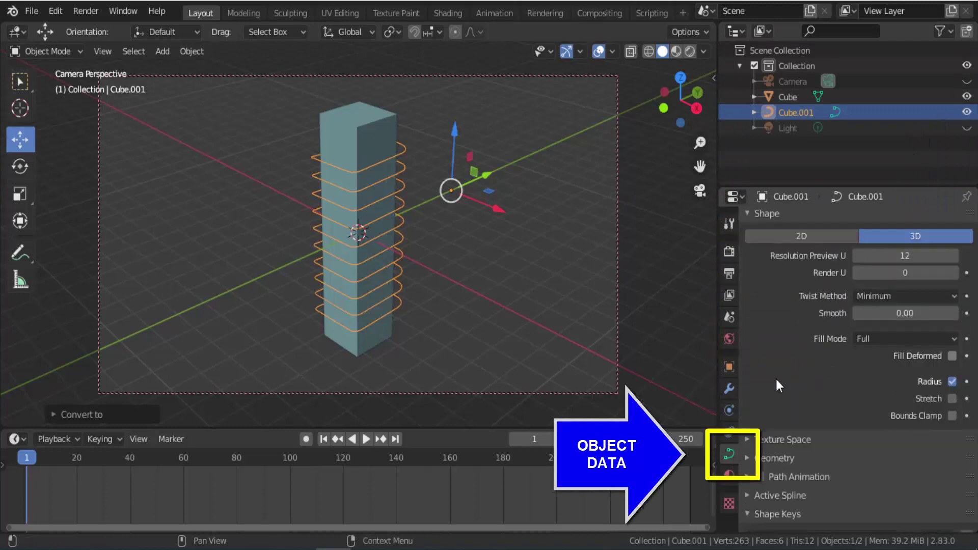
pyautogui.scroll(-1, 775, 380)
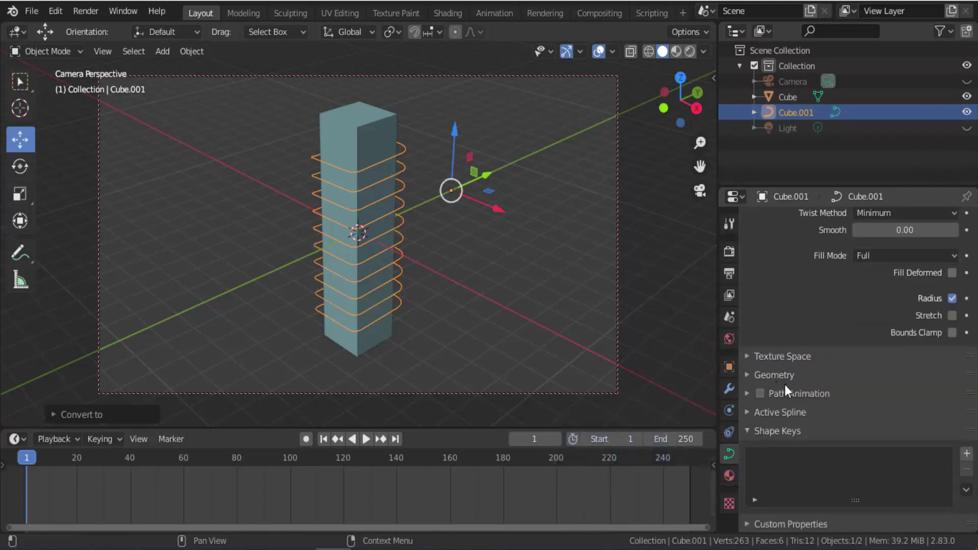
pyautogui.click(747, 374)
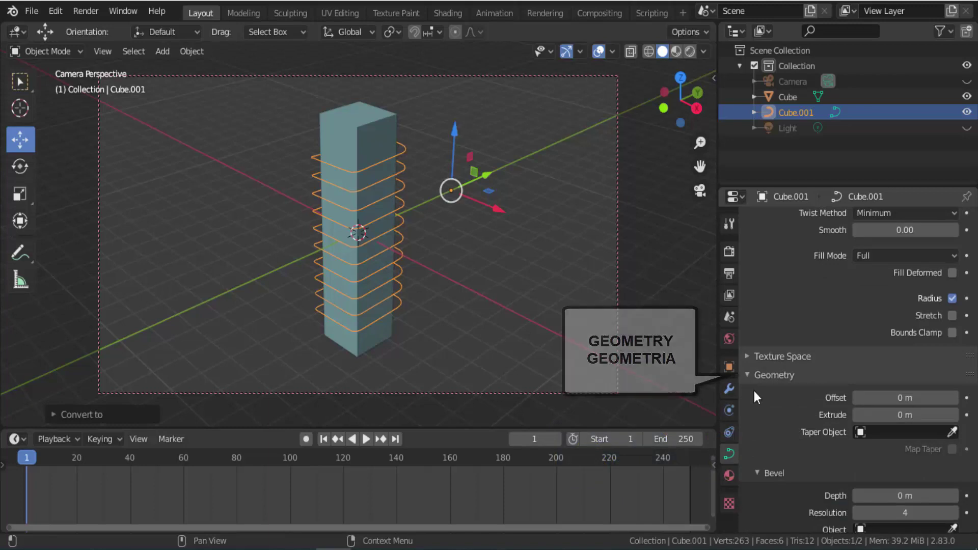
pyautogui.scroll(-3, 755, 391)
pyautogui.scroll(-2, 754, 391)
pyautogui.scroll(-1, 755, 392)
pyautogui.scroll(-1, 764, 316)
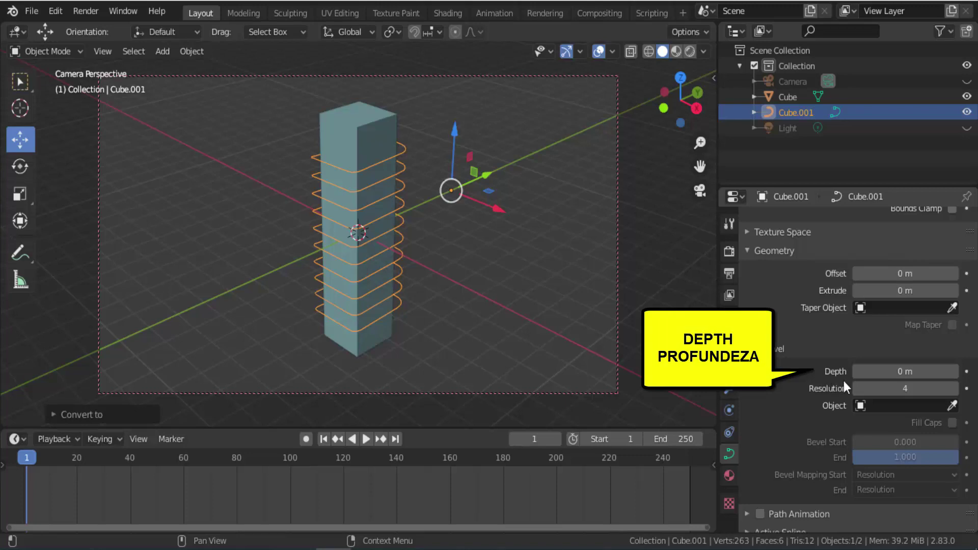
pyautogui.moveTo(905, 372); pyautogui.dragTo(932, 372)
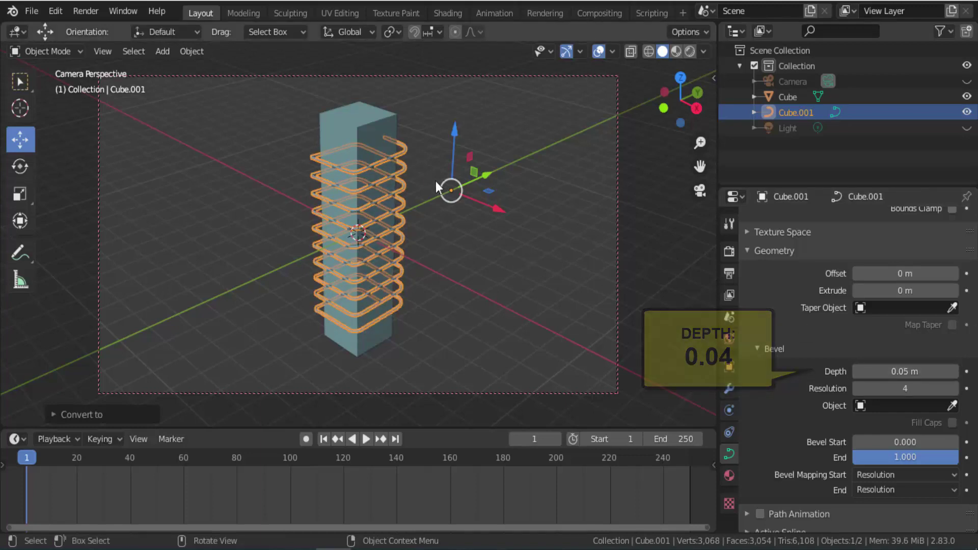
# Step: Render an image of the wire coil, then close the render result
pyautogui.click(78, 13)
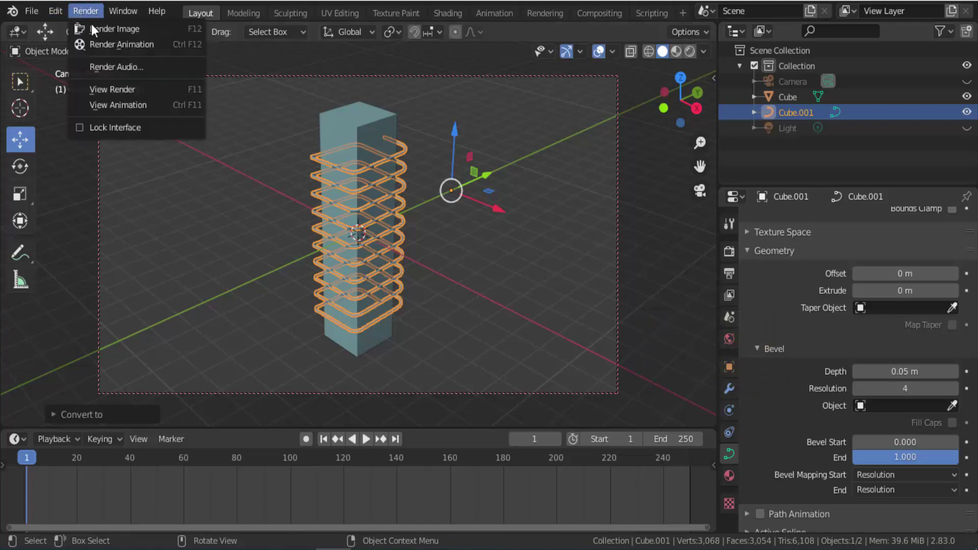
pyautogui.click(95, 26)
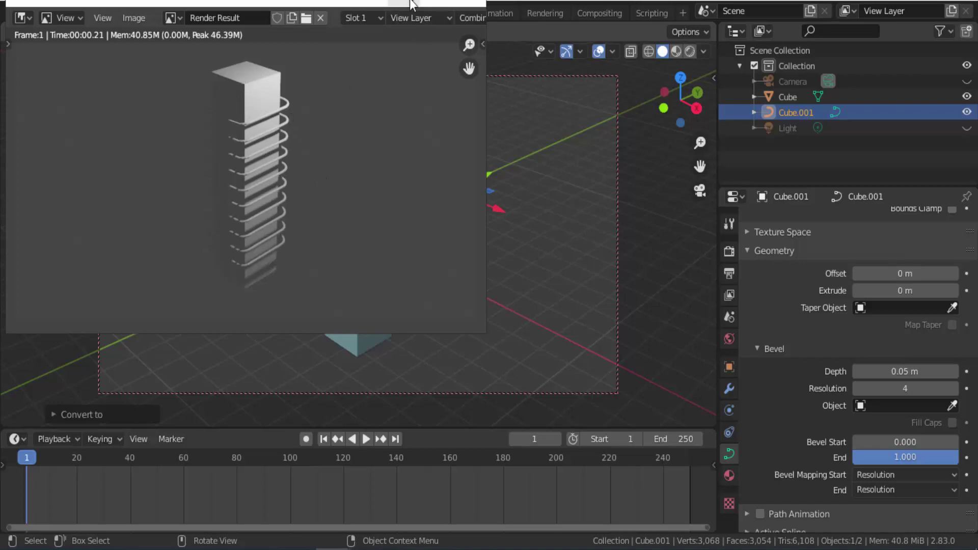
pyautogui.press('Escape')
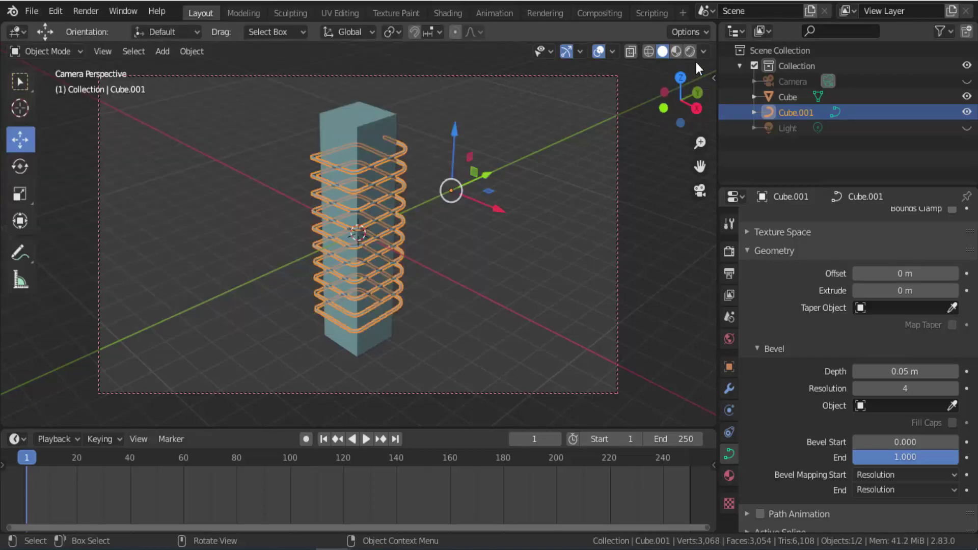
# Step: In Material Preview, give the pillar Cube's material a mint-green base colour
pyautogui.click(676, 51)
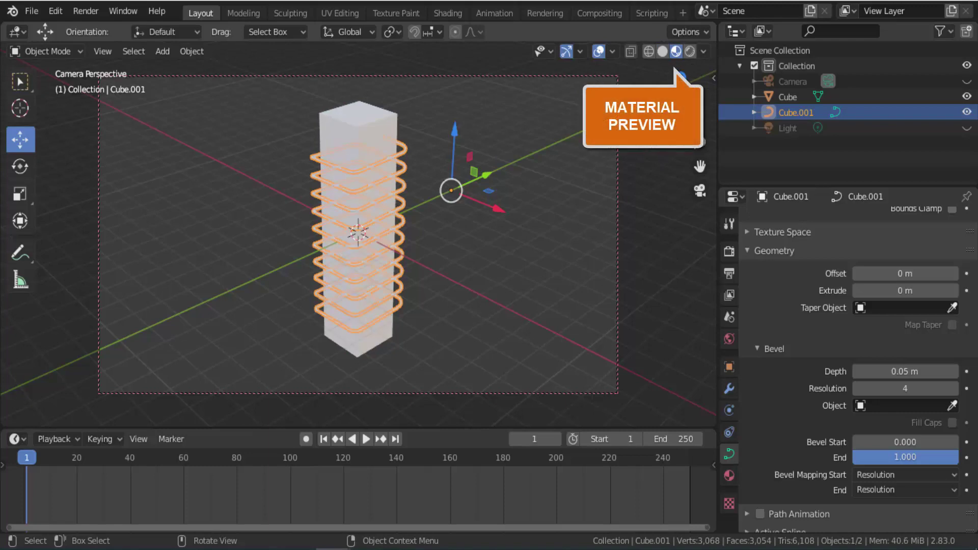
pyautogui.click(372, 123)
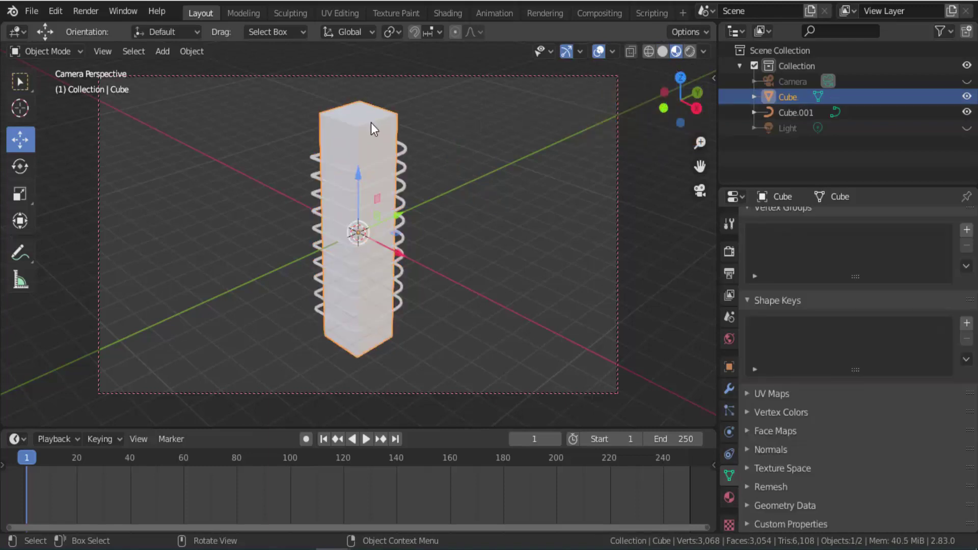
pyautogui.click(730, 497)
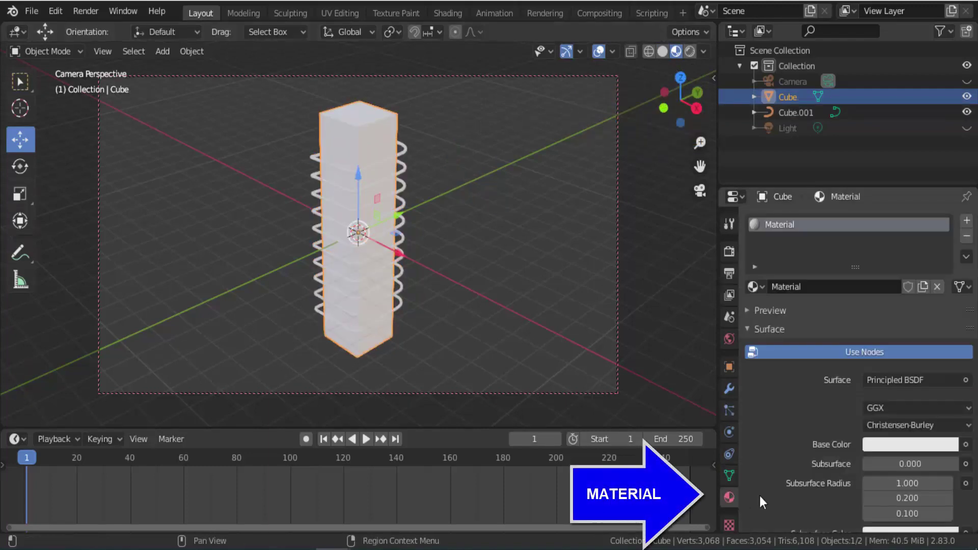
pyautogui.click(906, 443)
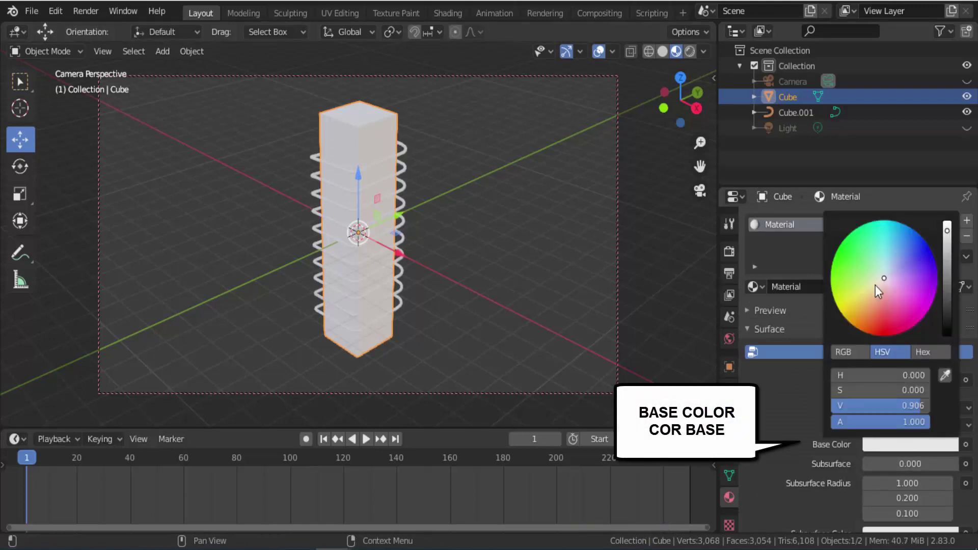
pyautogui.click(870, 261)
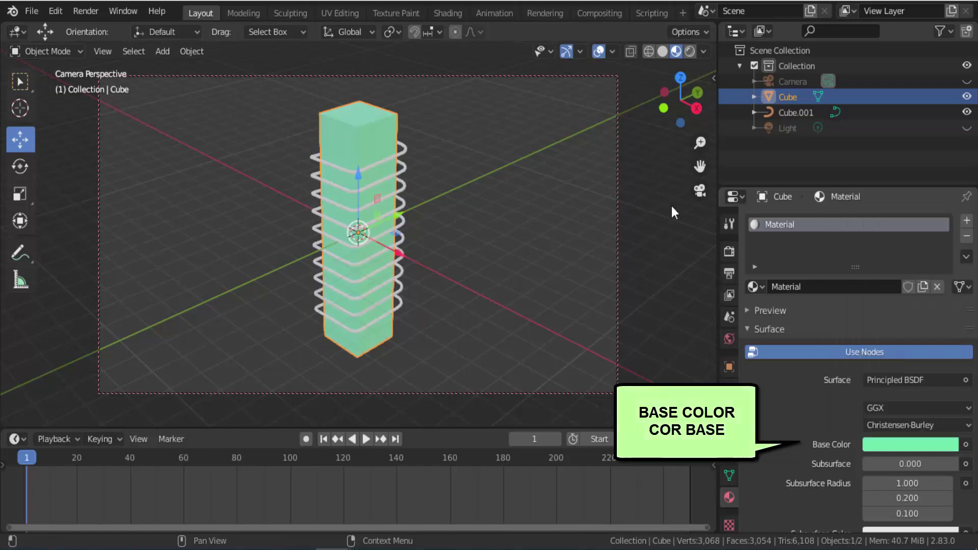
pyautogui.click(403, 151)
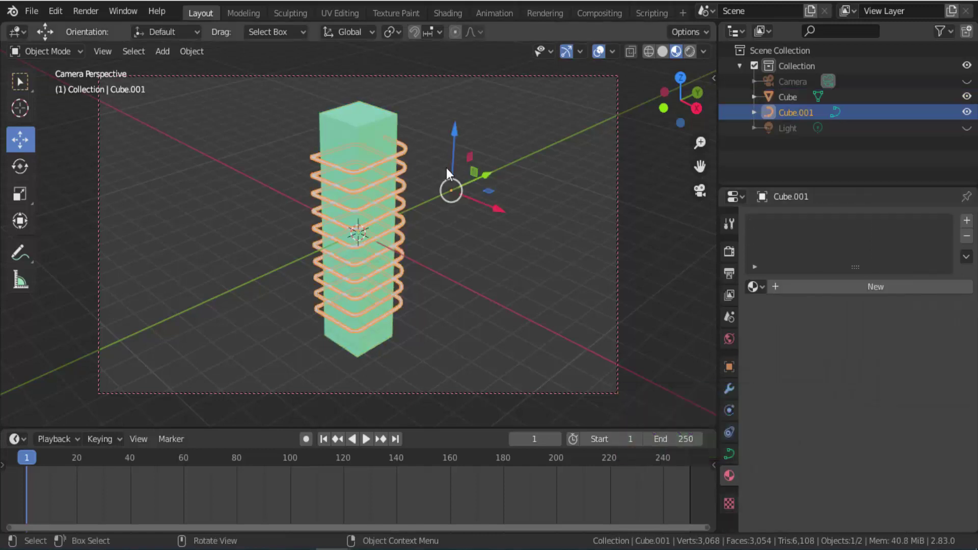
# Step: Give the wire's material a yellow-orange base colour
pyautogui.scroll(-3, 837, 386)
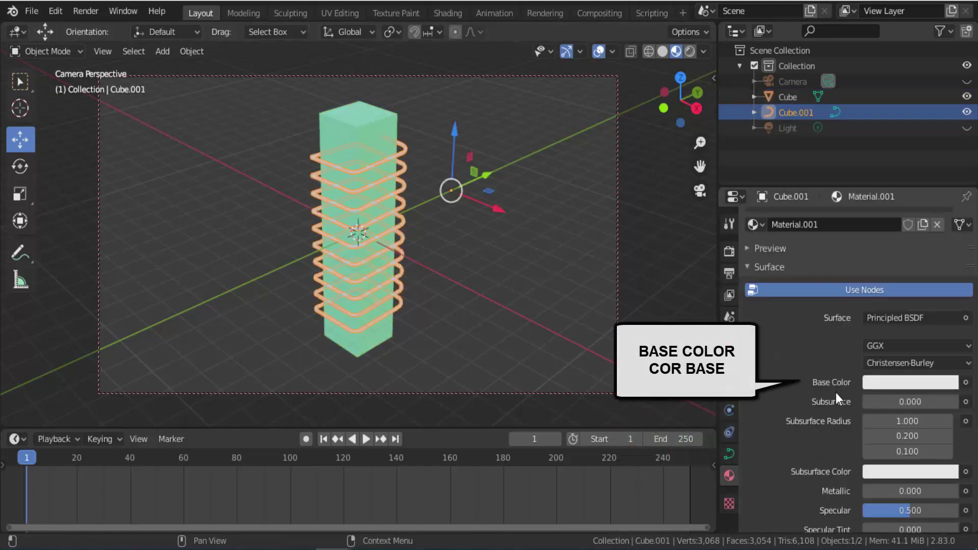
pyautogui.click(901, 386)
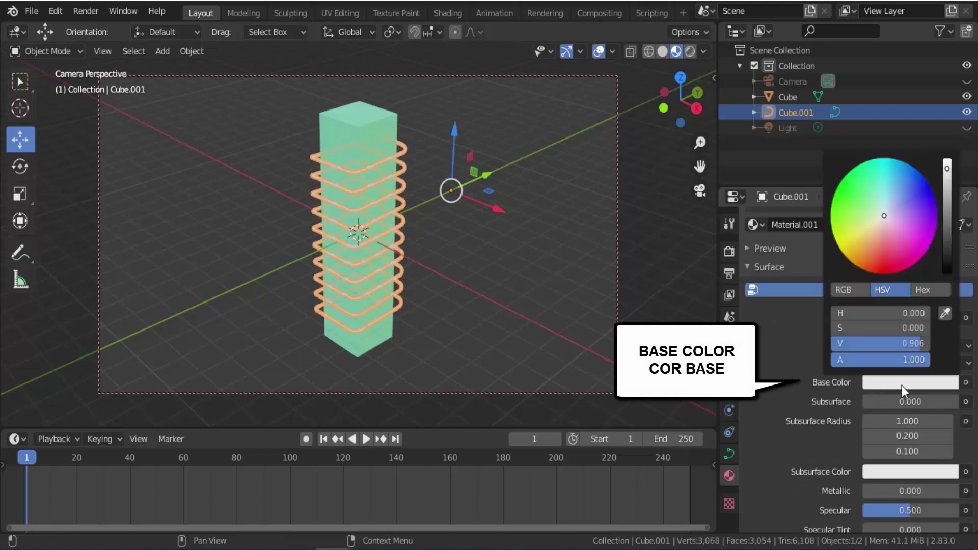
pyautogui.click(860, 246)
# Step: Set the wire material's Metallic to 0.875 and Roughness to 0.154
pyautogui.scroll(-5, 805, 425)
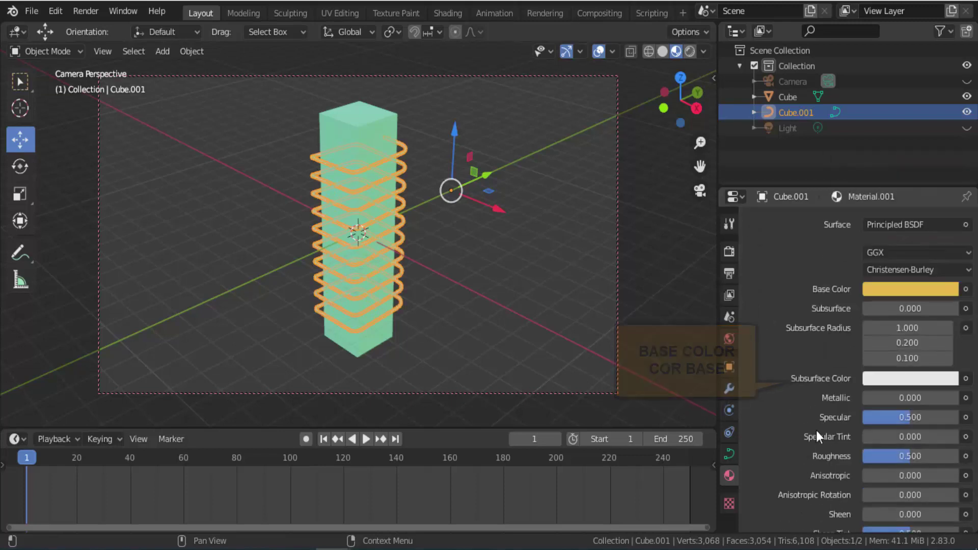
pyautogui.moveTo(882, 398); pyautogui.dragTo(947, 398)
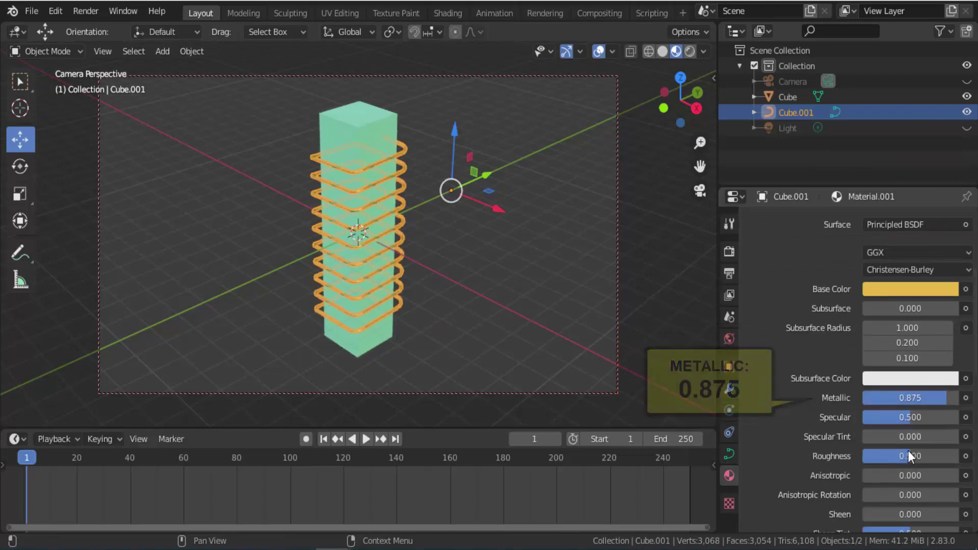
pyautogui.moveTo(912, 456); pyautogui.dragTo(876, 456)
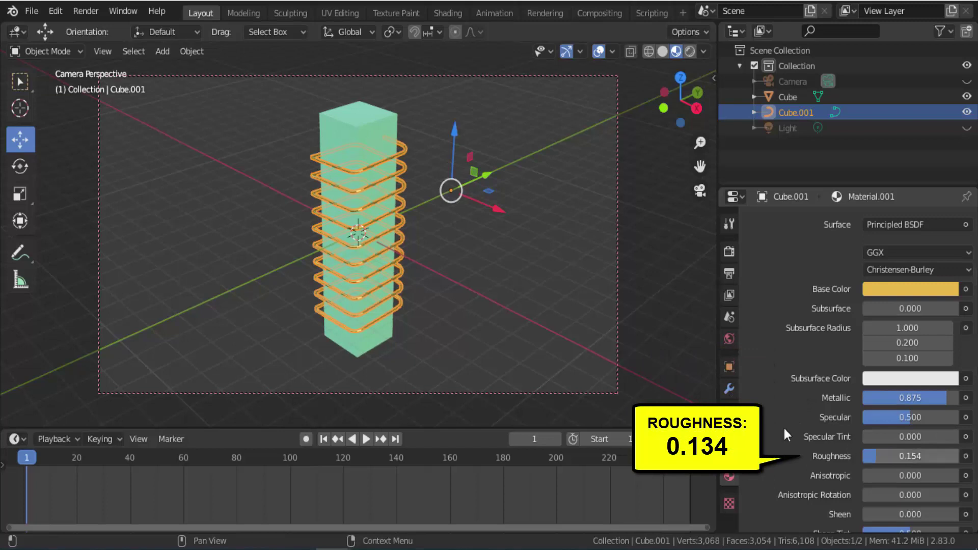
pyautogui.scroll(1, 405, 307)
pyautogui.scroll(3, 406, 307)
pyautogui.scroll(-2, 406, 307)
pyautogui.scroll(-1, 405, 307)
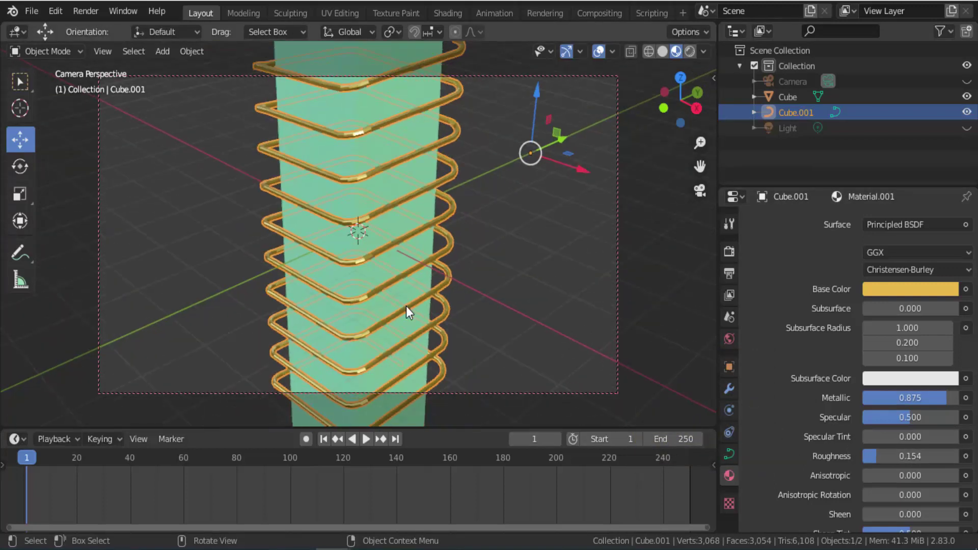
pyautogui.scroll(-1, 405, 306)
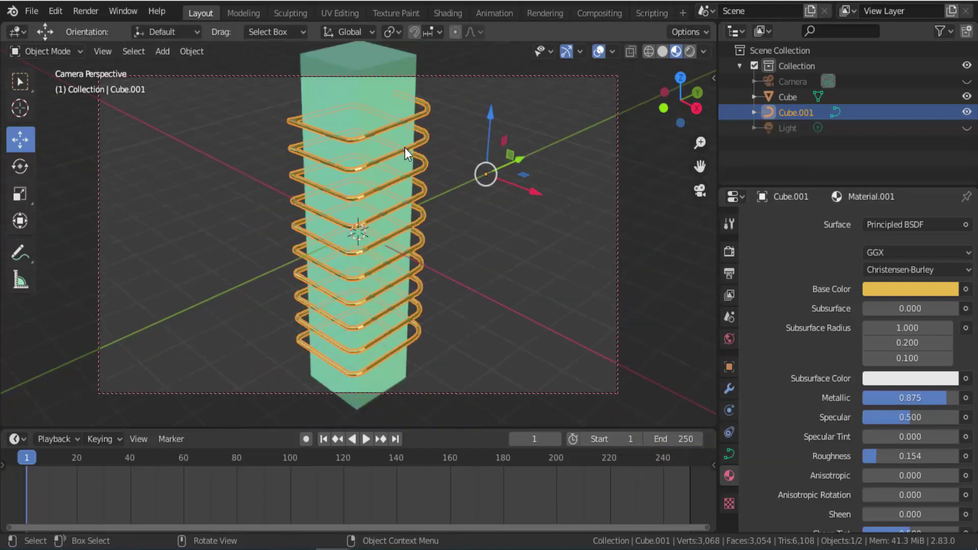
pyautogui.scroll(1, 405, 147)
pyautogui.scroll(4, 405, 148)
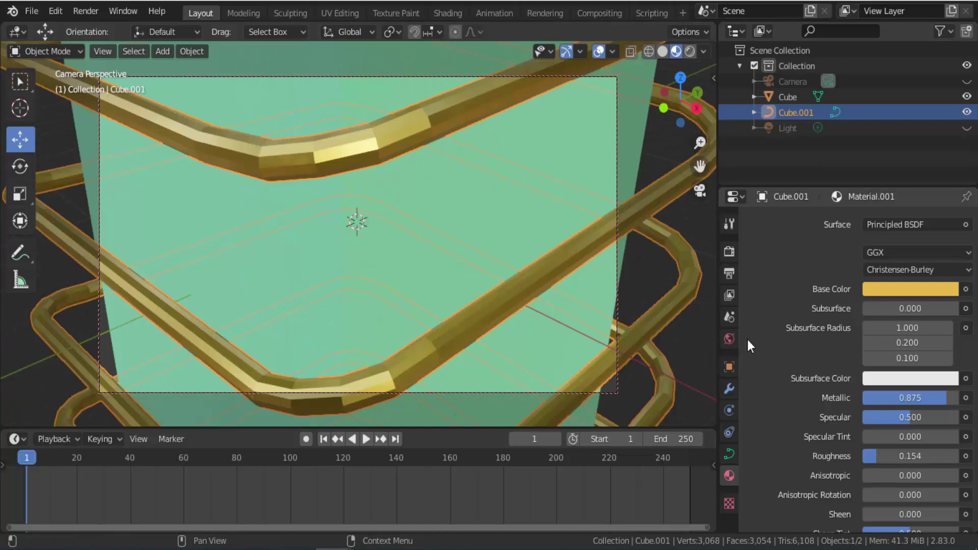
# Step: Add a Catmull-Clark Subdivision Surface modifier to Cube.001 with Render and Viewport levels 3
pyautogui.click(729, 389)
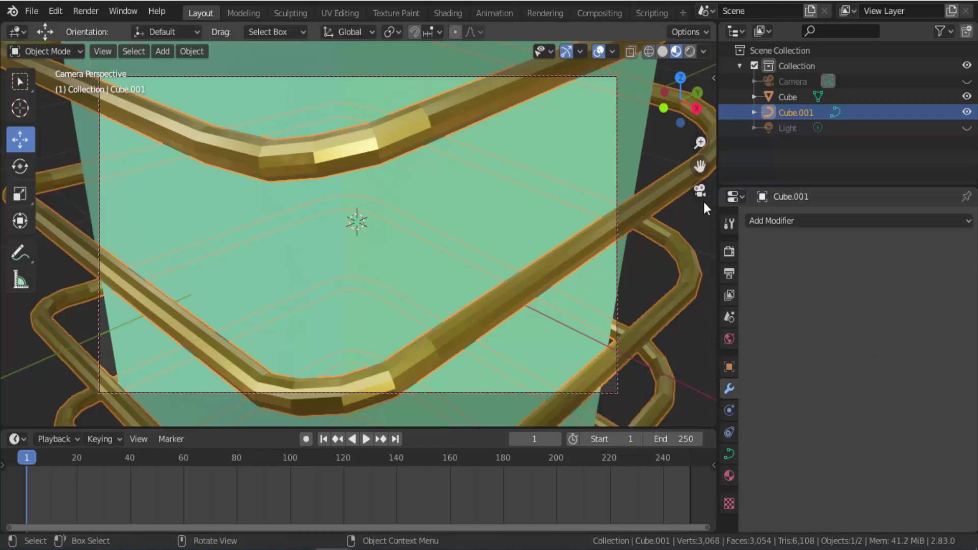
pyautogui.click(826, 221)
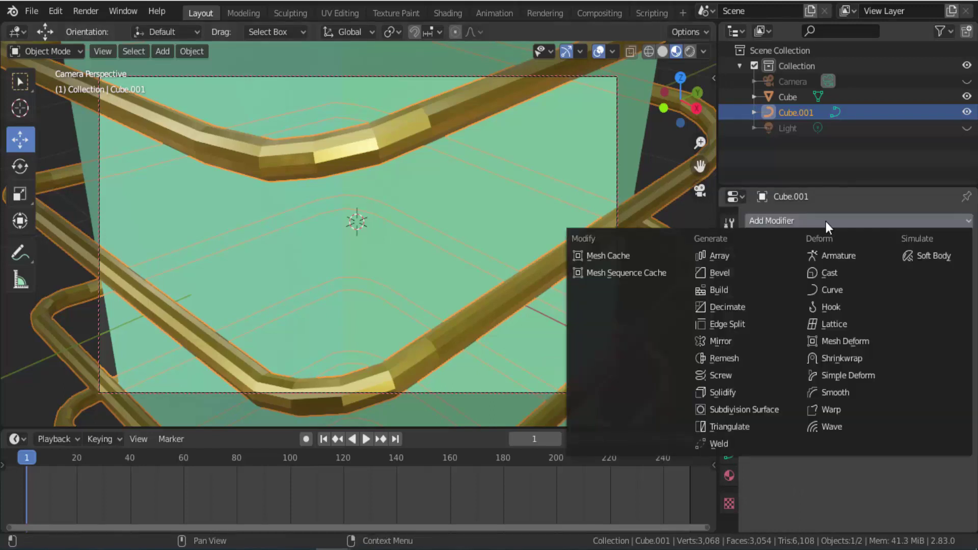
pyautogui.click(776, 407)
pyautogui.click(850, 326)
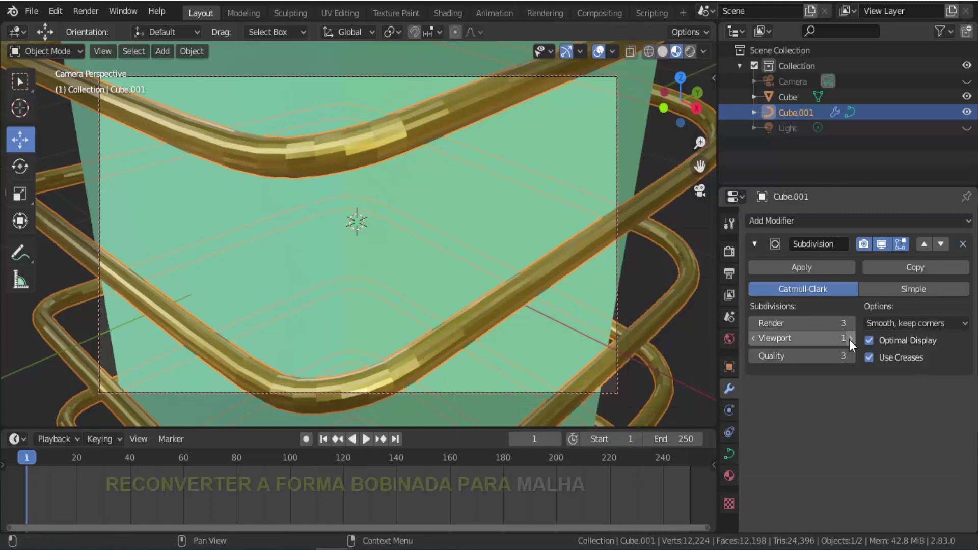
pyautogui.click(850, 337)
pyautogui.click(850, 337)
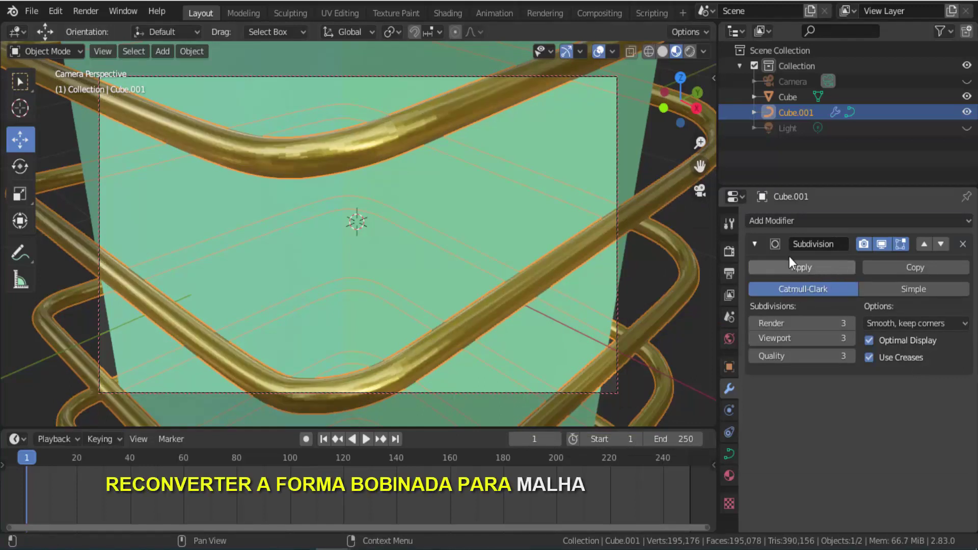
# Step: Convert the coil Cube.001 to a mesh and orbit to view it around the pillar
pyautogui.scroll(-3, 349, 131)
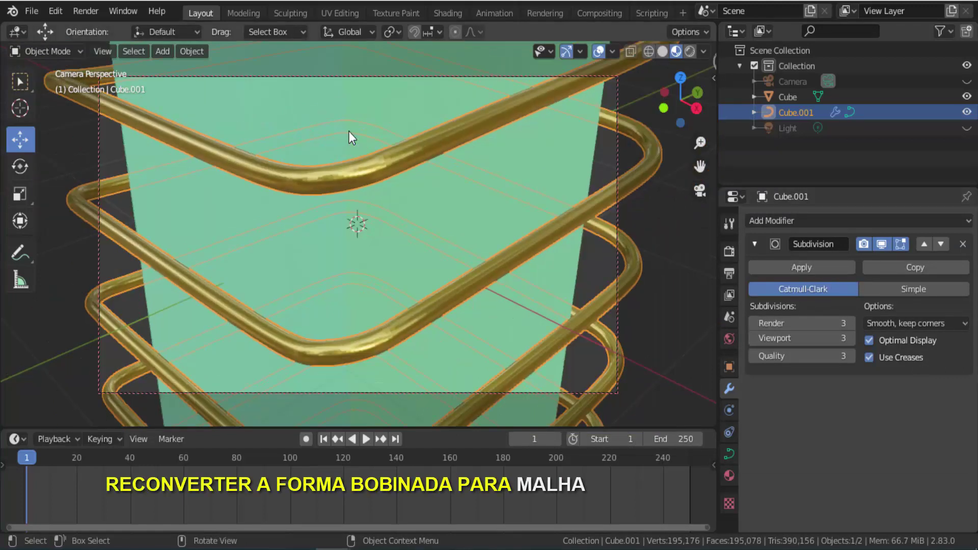
pyautogui.scroll(-2, 349, 130)
pyautogui.scroll(-1, 348, 131)
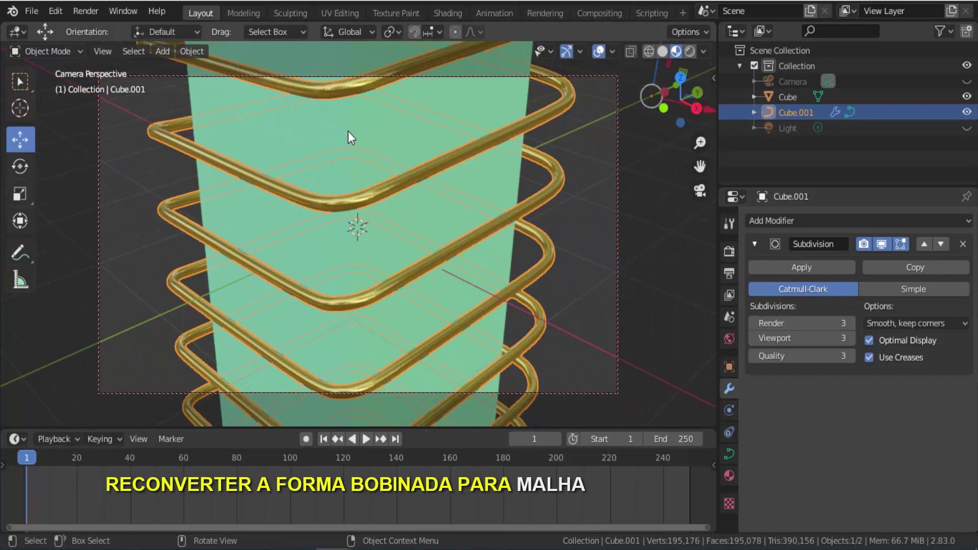
pyautogui.click(191, 54)
pyautogui.moveTo(216, 460)
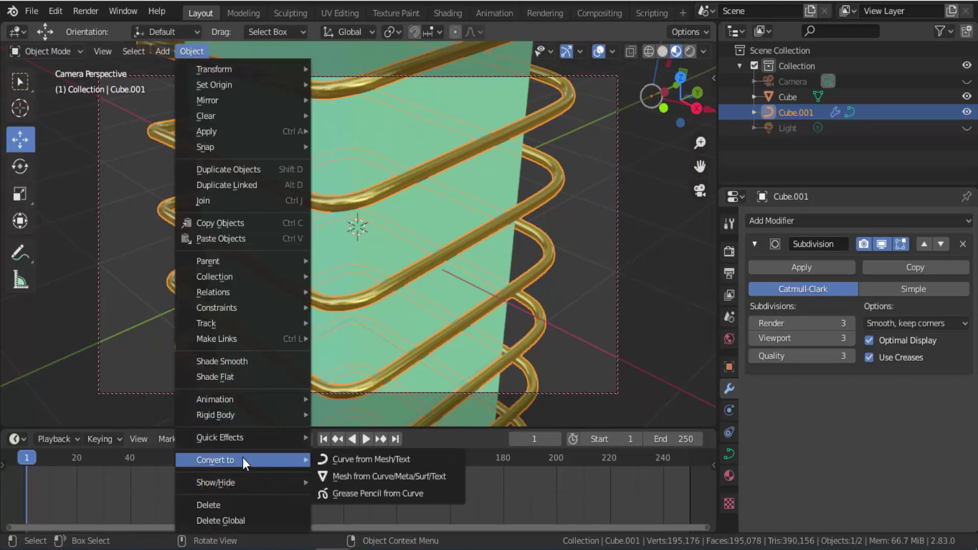
pyautogui.click(357, 463)
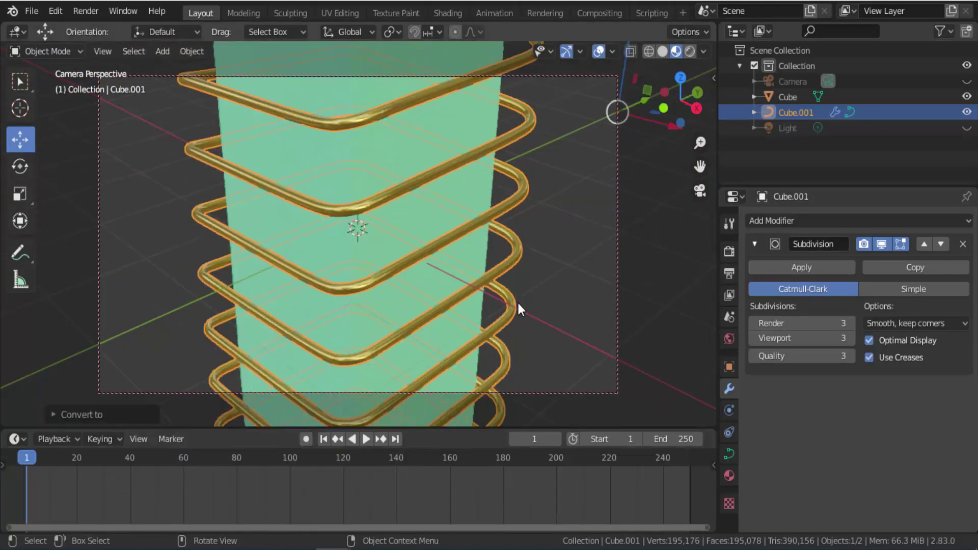
pyautogui.scroll(-2, 518, 304)
pyautogui.scroll(-2, 438, 262)
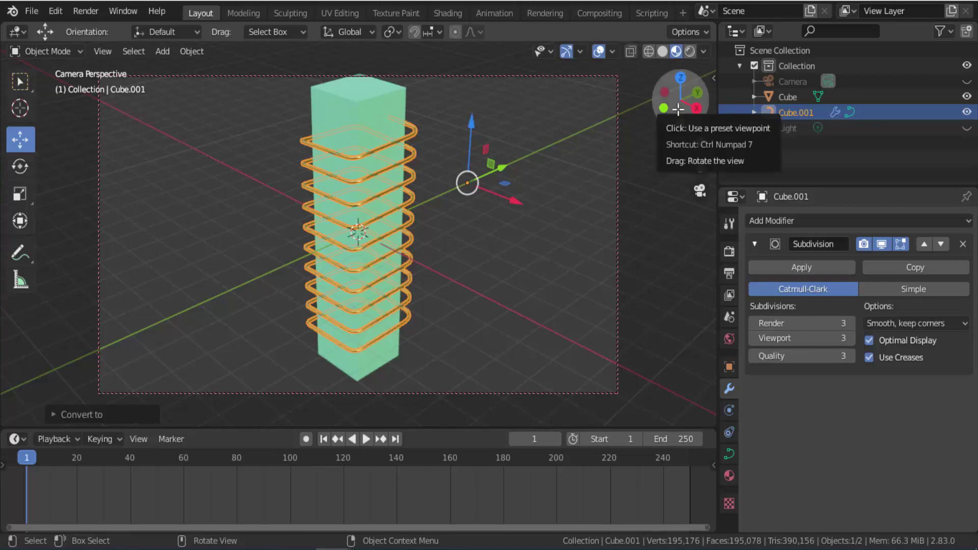
pyautogui.moveTo(672, 105)
pyautogui.mouseDown()
pyautogui.moveTo(626, 107)
pyautogui.moveTo(601, 132)
pyautogui.mouseUp()
# Step: Start a new General scene without saving and delete the default cube
pyautogui.click(36, 11)
pyautogui.moveTo(50, 29)
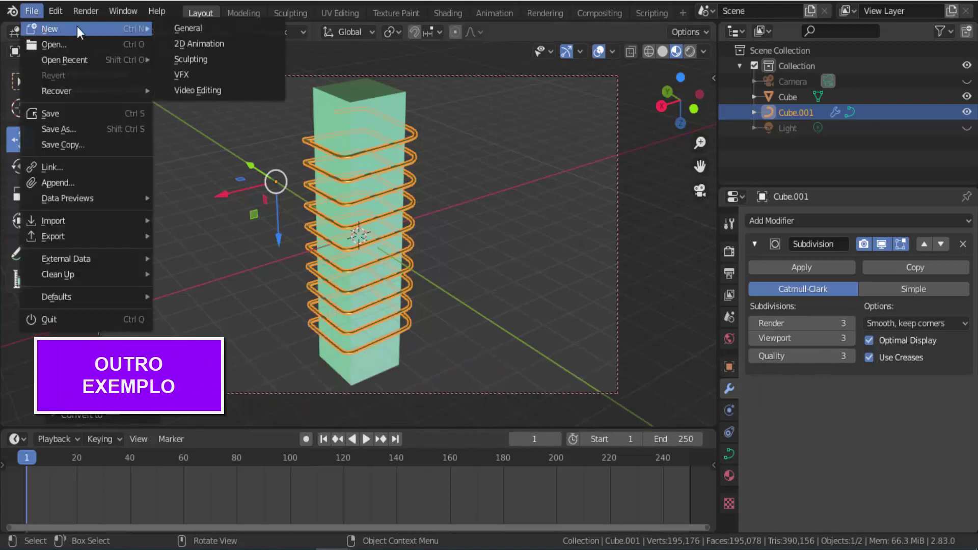
pyautogui.click(194, 28)
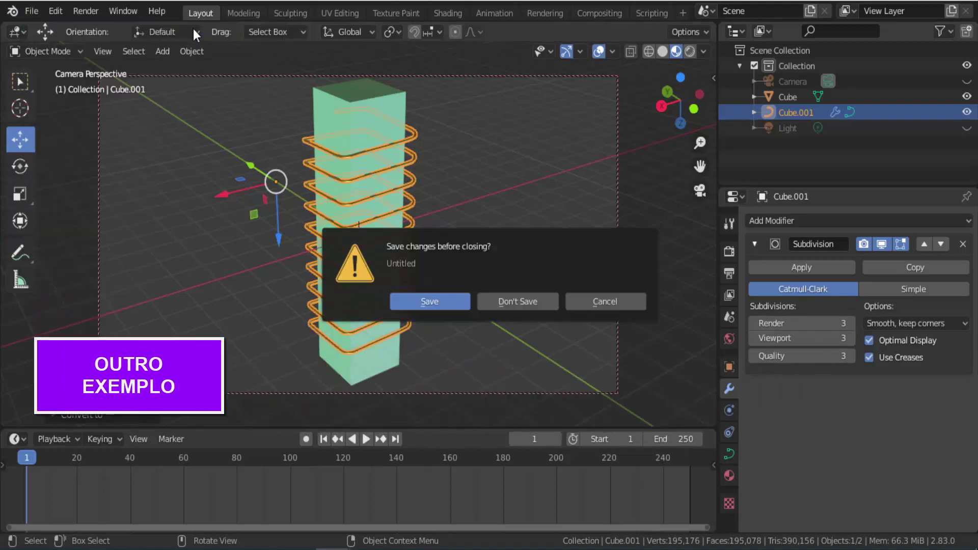
pyautogui.click(503, 301)
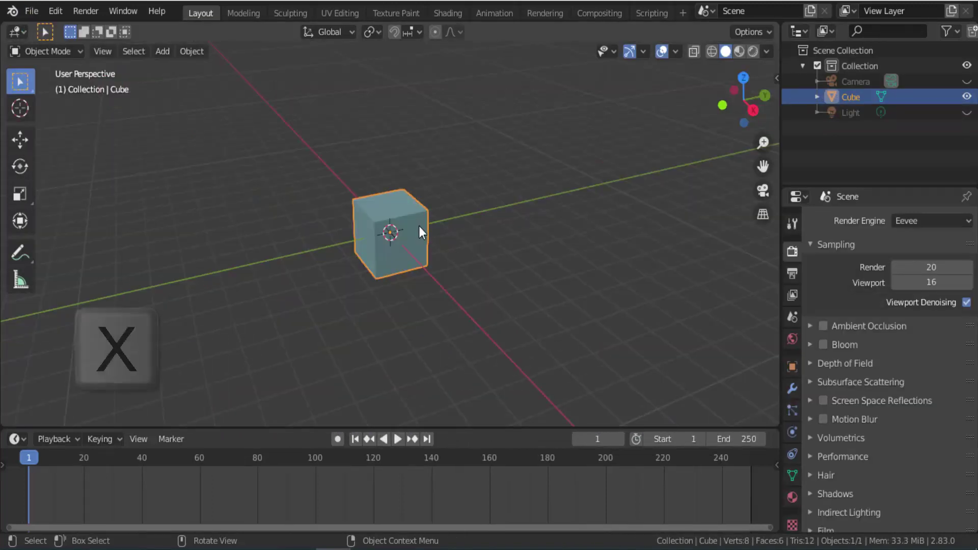
pyautogui.press('x')
pyautogui.click(519, 240)
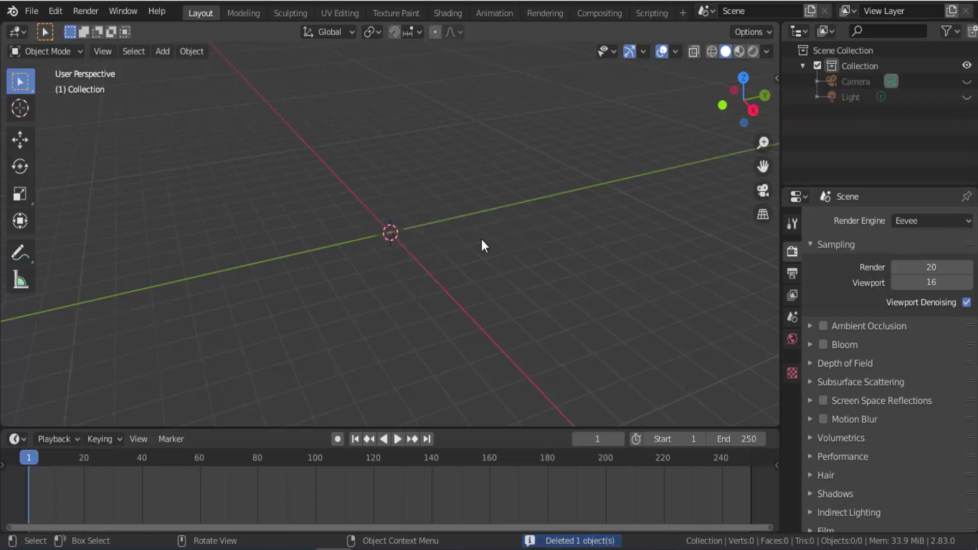
# Step: Add a cone and raise it about 1 m upward
pyautogui.hotkey('shift', 'a')
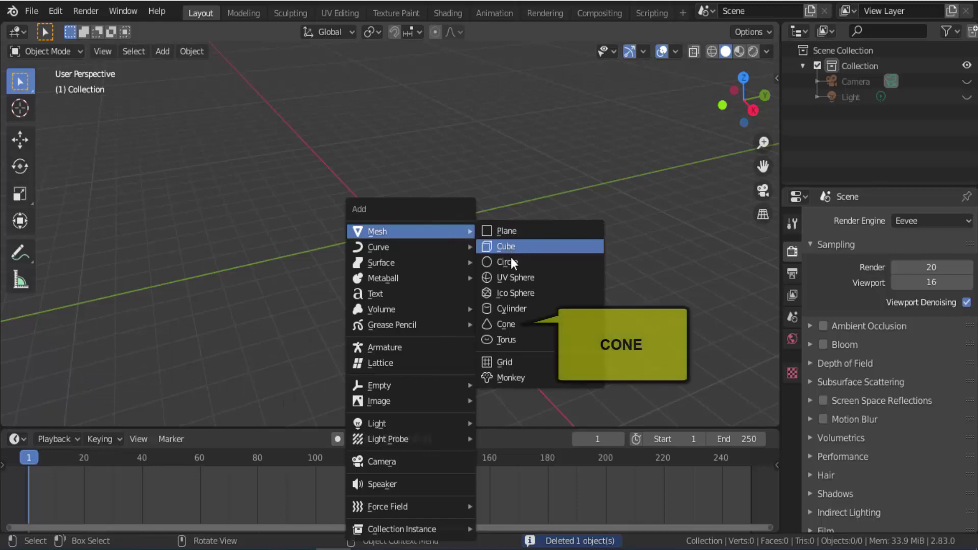
pyautogui.click(503, 324)
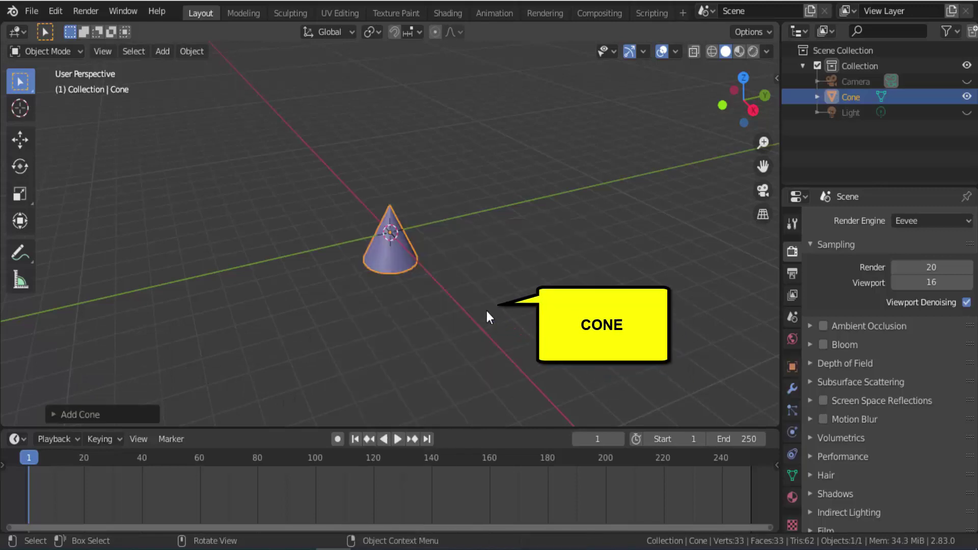
pyautogui.click(20, 139)
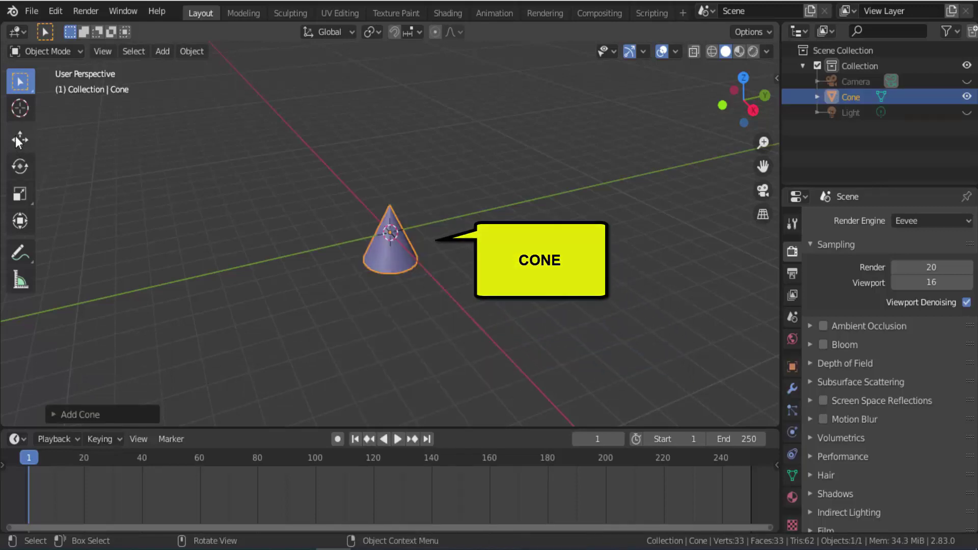
pyautogui.moveTo(390, 172); pyautogui.dragTo(390, 135)
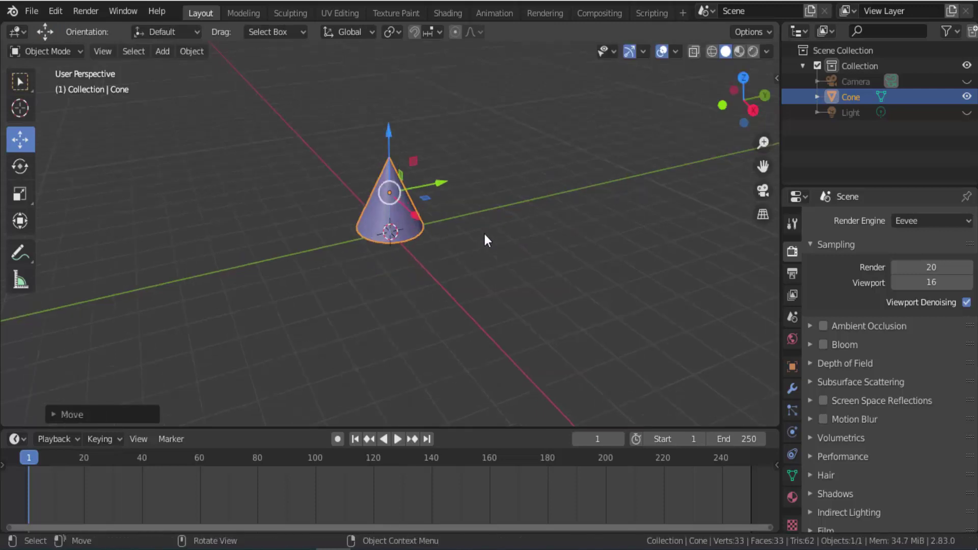
pyautogui.scroll(4, 484, 232)
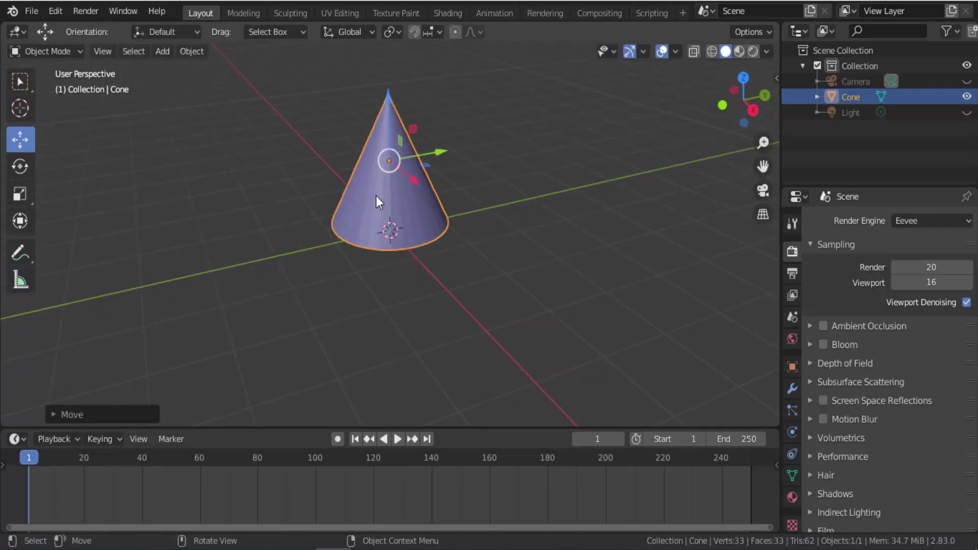
# Step: Add a new cube and move it off to the cone's side
pyautogui.hotkey('shift', 'a')
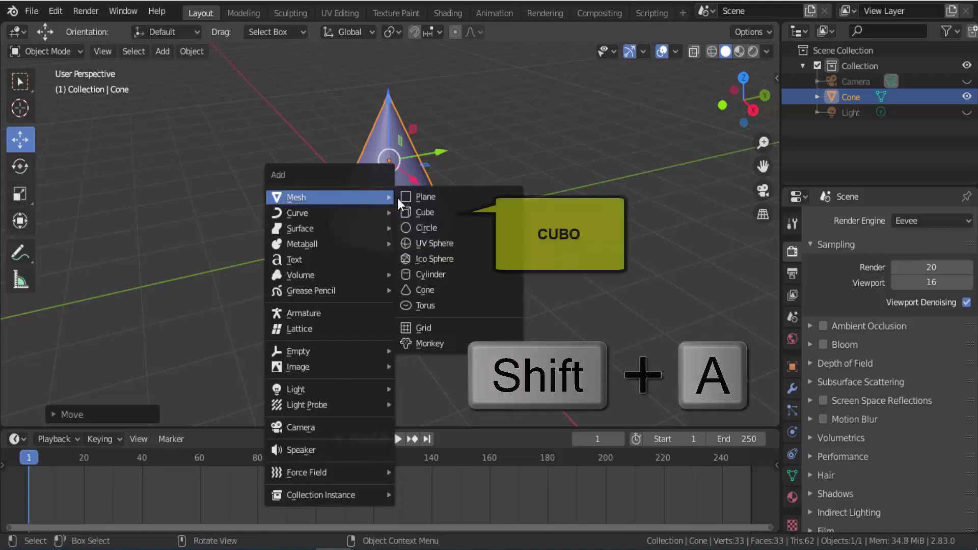
pyautogui.click(431, 214)
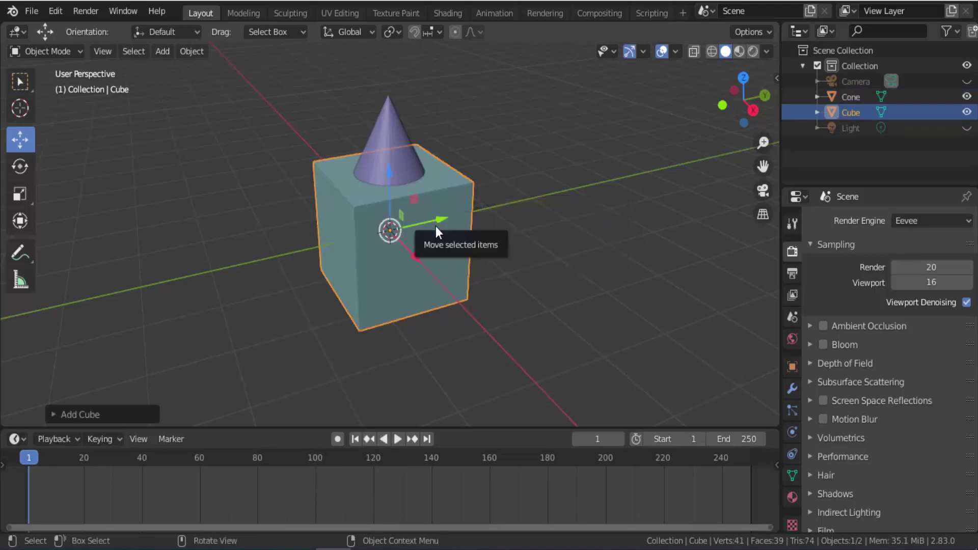
pyautogui.moveTo(436, 226); pyautogui.dragTo(630, 165)
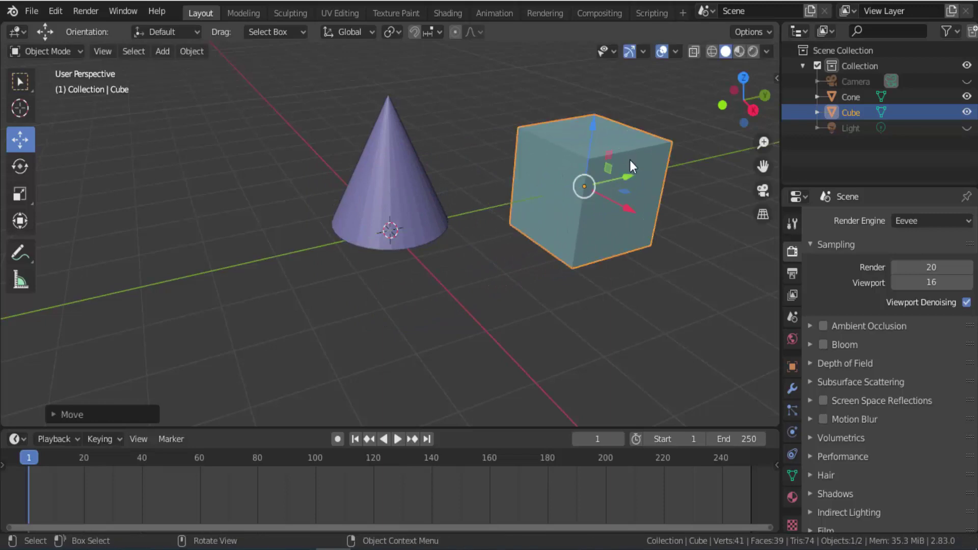
# Step: In Edit Mode, merge all of the cube's vertices At Center into one
pyautogui.click(41, 50)
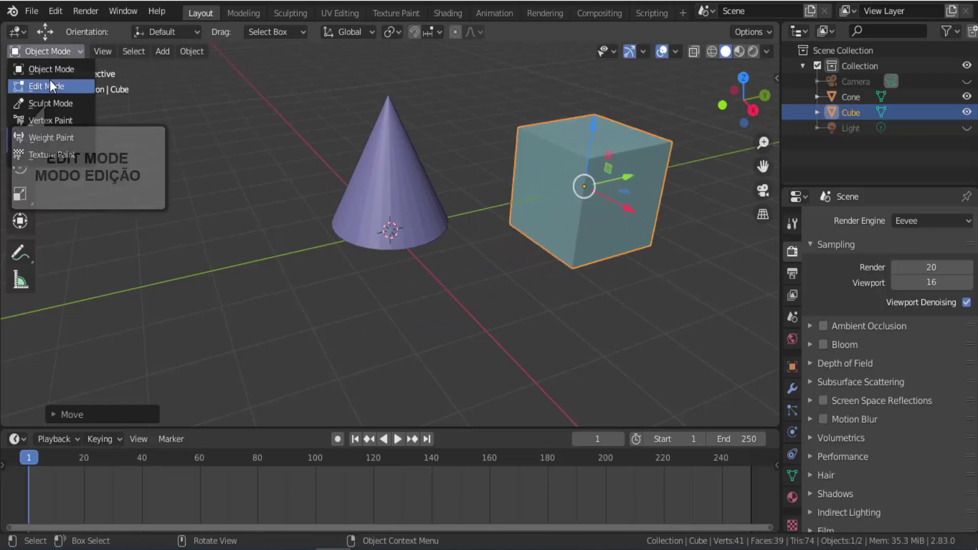
pyautogui.click(47, 85)
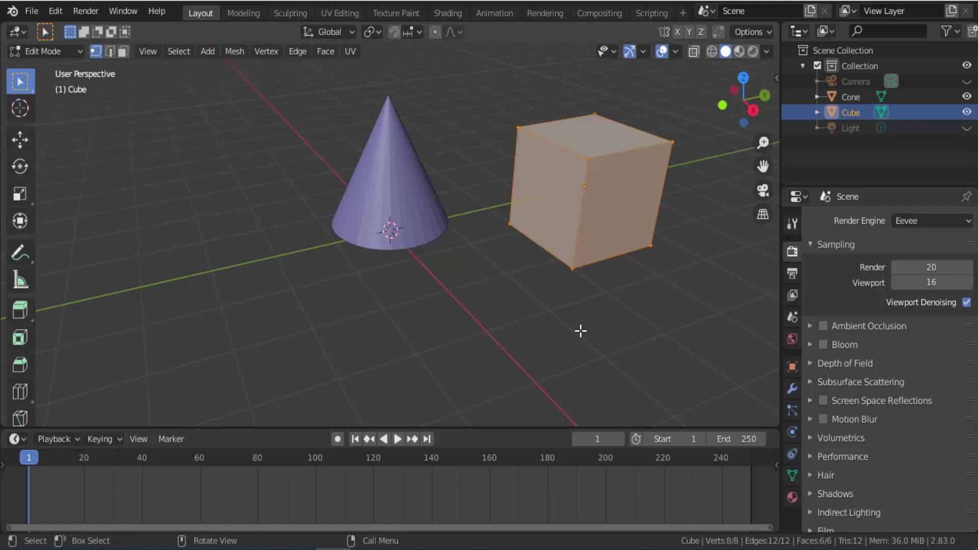
pyautogui.press('m')
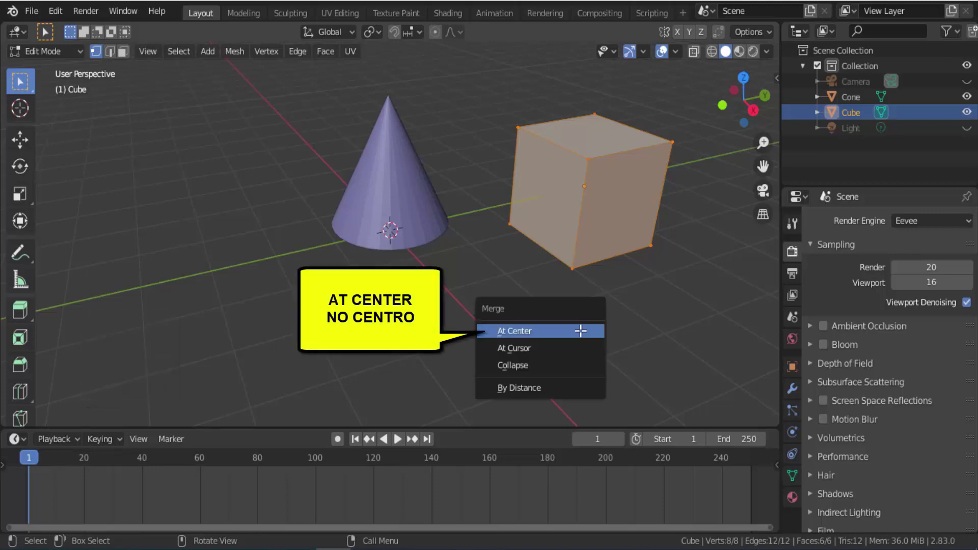
pyautogui.click(580, 331)
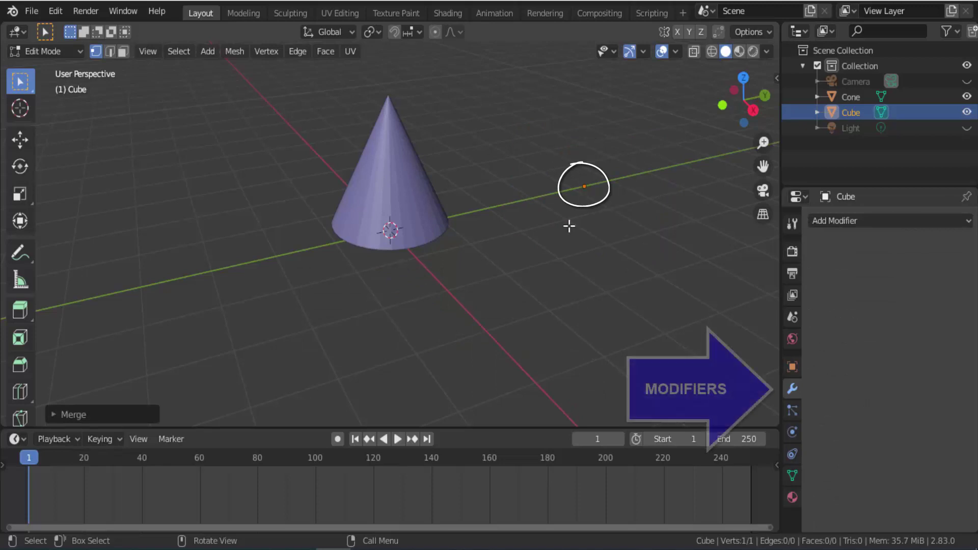
# Step: Add a Screw modifier with the Cone as axis object and 34 steps
pyautogui.click(857, 222)
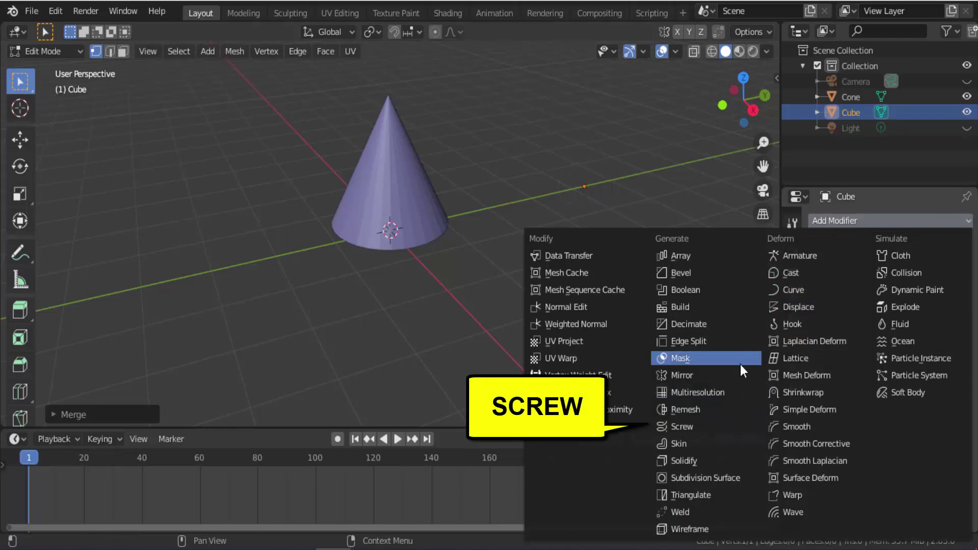
pyautogui.click(699, 421)
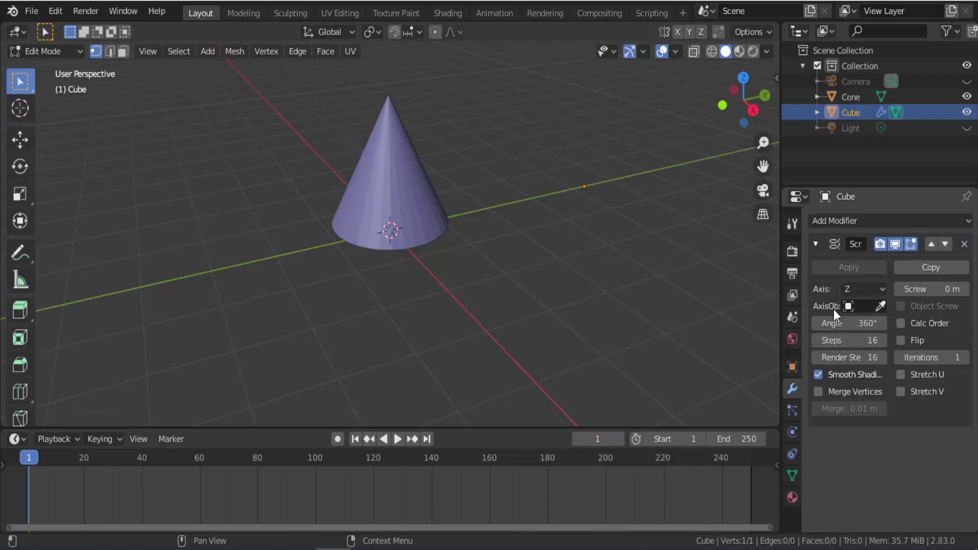
pyautogui.click(881, 304)
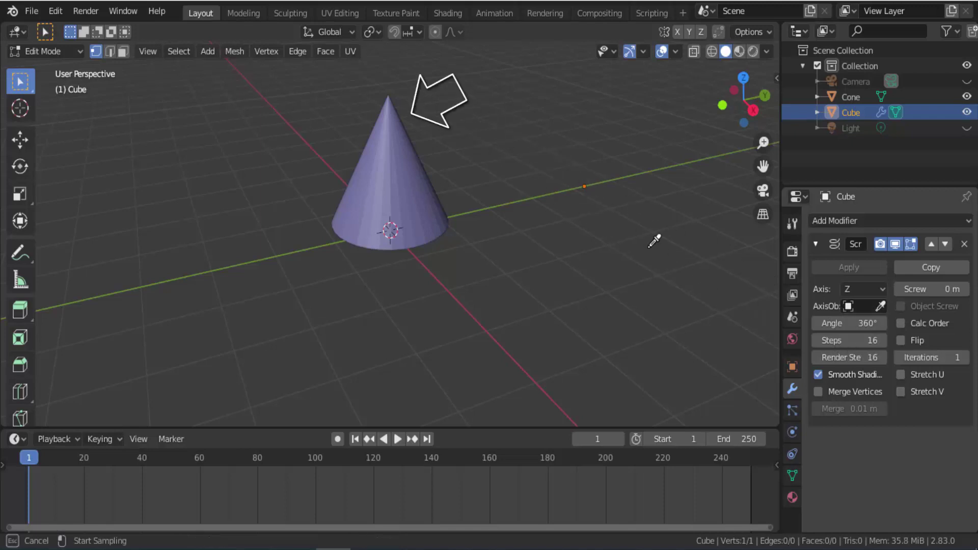
pyautogui.click(401, 124)
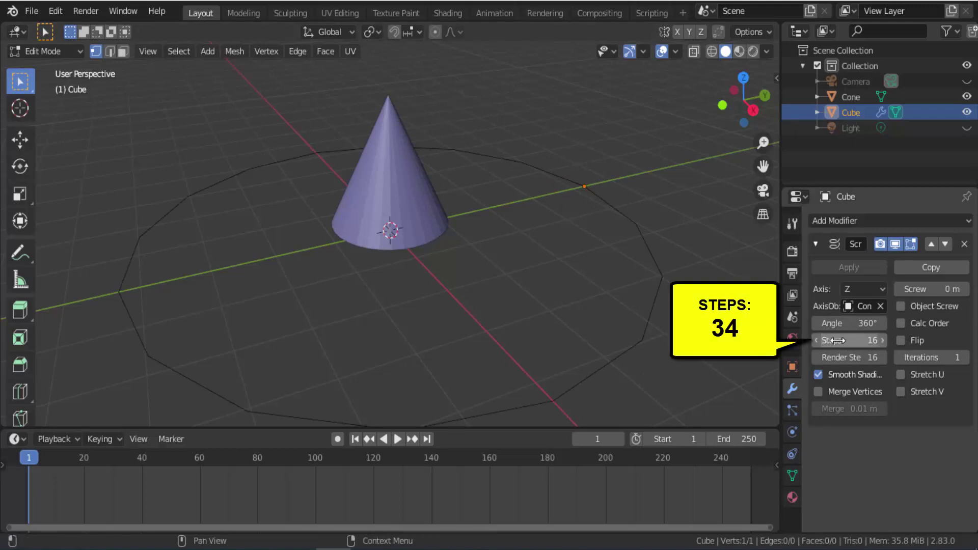
pyautogui.moveTo(834, 341); pyautogui.dragTo(876, 340)
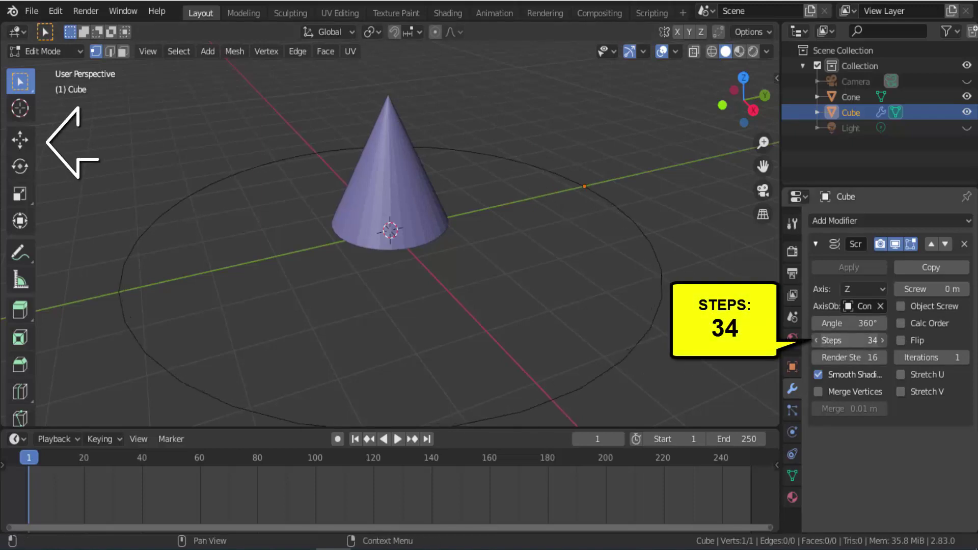
# Step: Move the vertex toward the cone and set Screw 0.2 m with 11 iterations
pyautogui.click(20, 139)
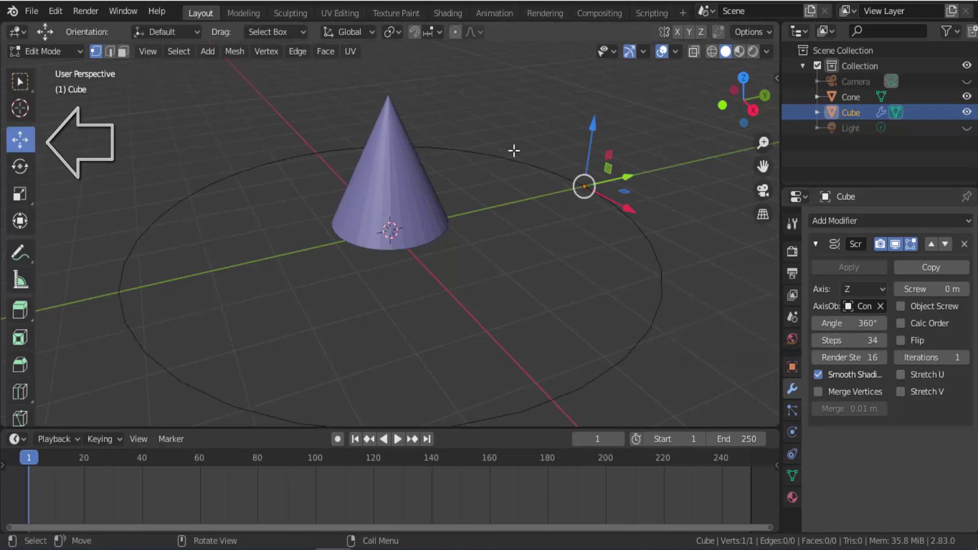
pyautogui.moveTo(630, 177); pyautogui.dragTo(504, 184)
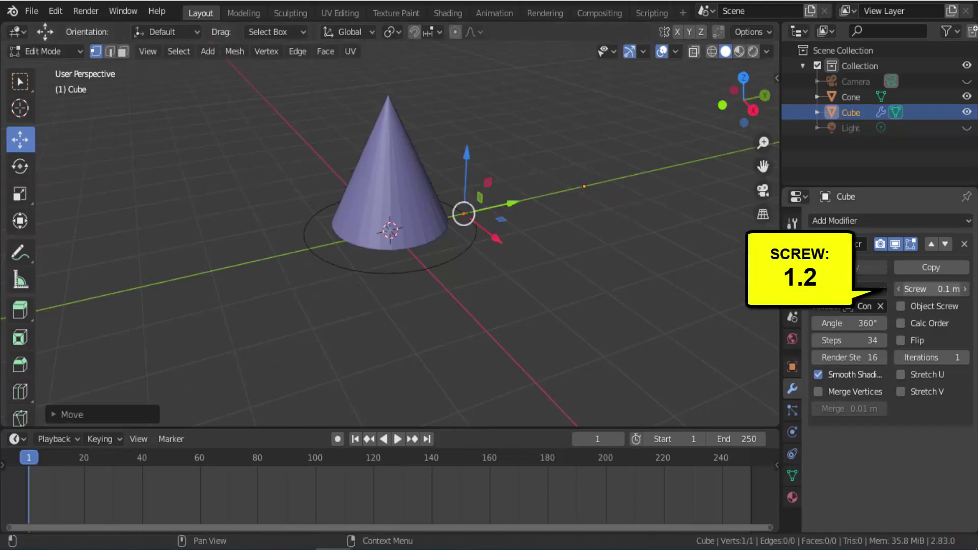
pyautogui.moveTo(928, 289); pyautogui.dragTo(958, 289)
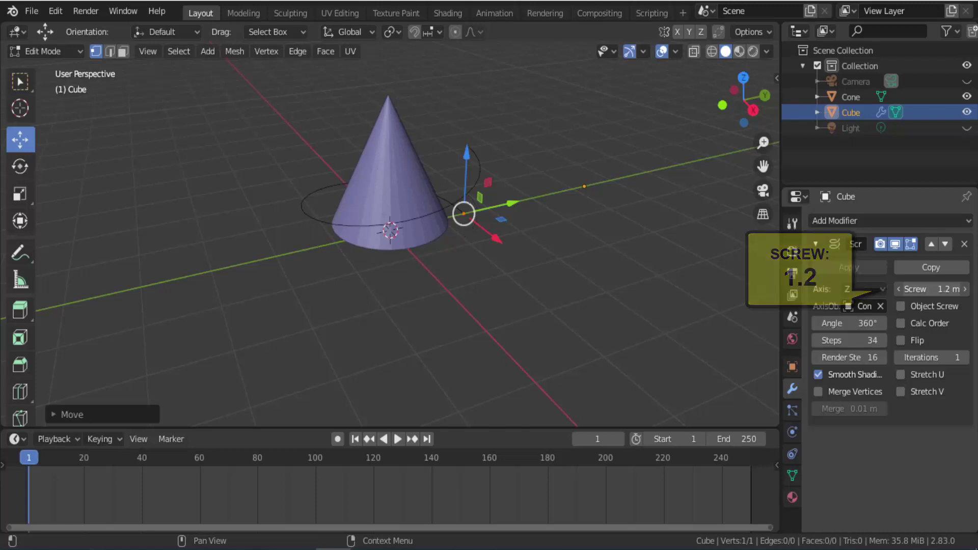
pyautogui.moveTo(925, 357)
pyautogui.mouseDown()
pyautogui.moveTo(947, 357)
pyautogui.moveTo(903, 340)
pyautogui.mouseUp()
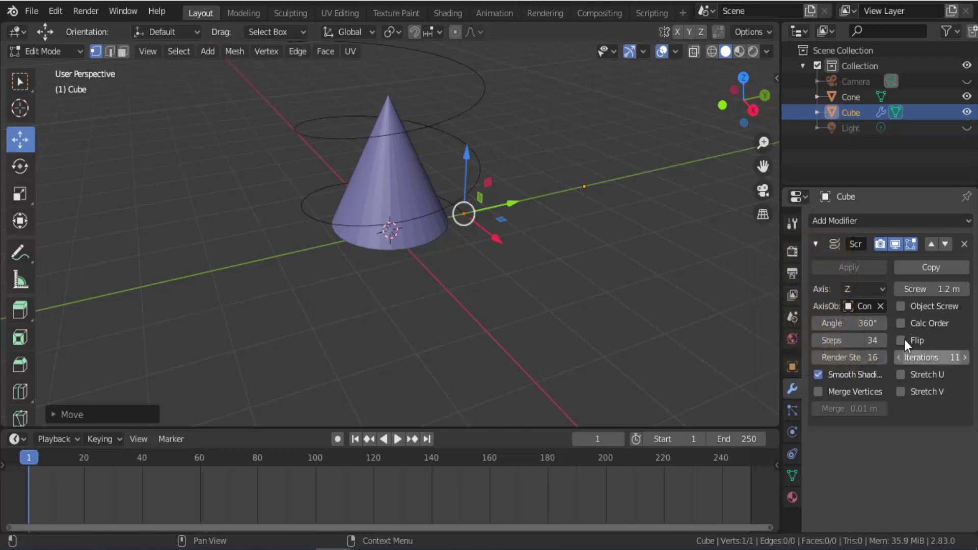
pyautogui.moveTo(917, 289); pyautogui.dragTo(892, 289)
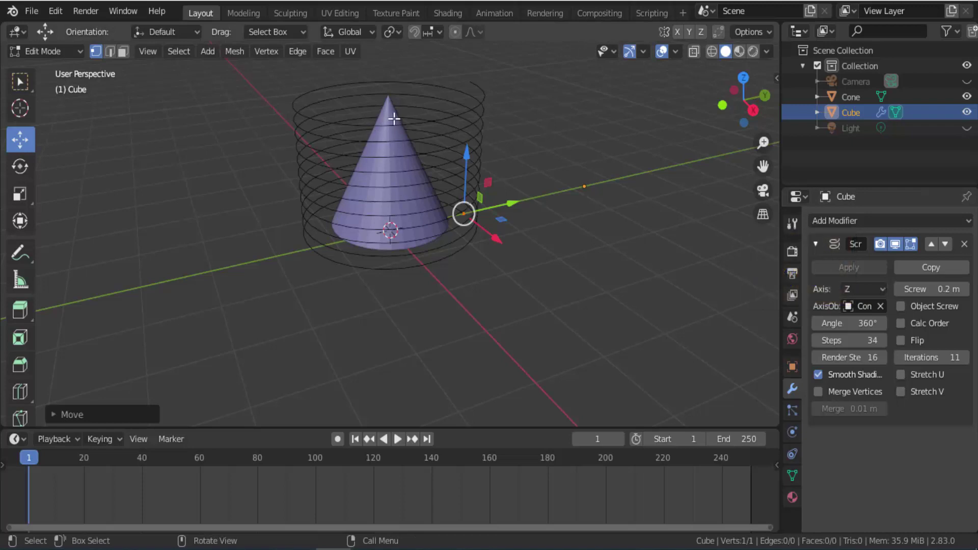
# Step: Add a Shrinkwrap modifier below the Screw, targeting the Cone with 0.11 m offset
pyautogui.click(849, 216)
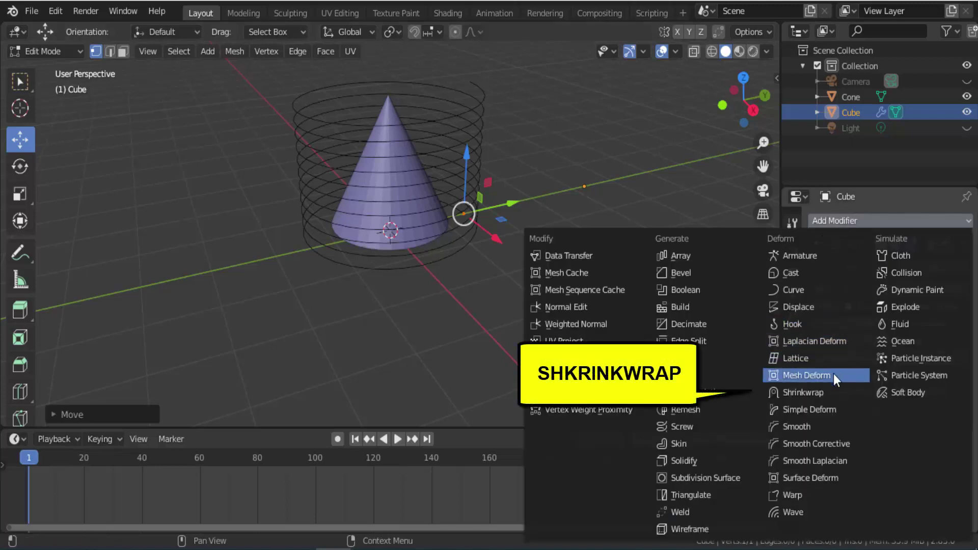
pyautogui.click(818, 392)
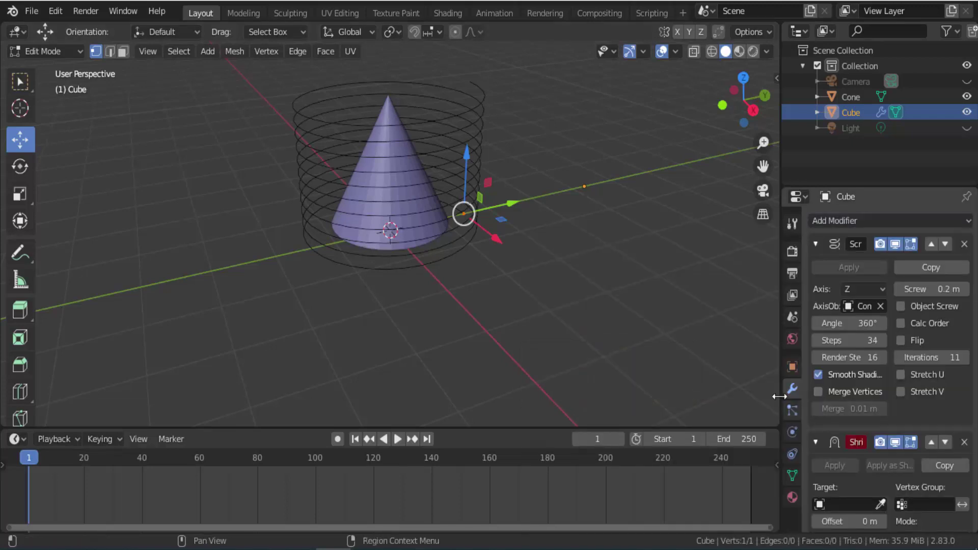
pyautogui.moveTo(780, 365); pyautogui.dragTo(705, 365)
pyautogui.scroll(-2, 783, 455)
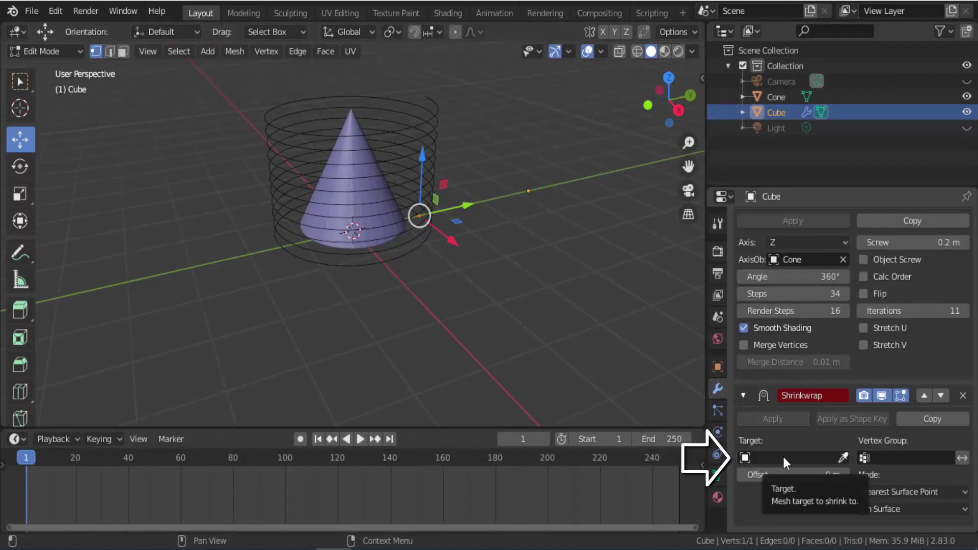
pyautogui.click(843, 457)
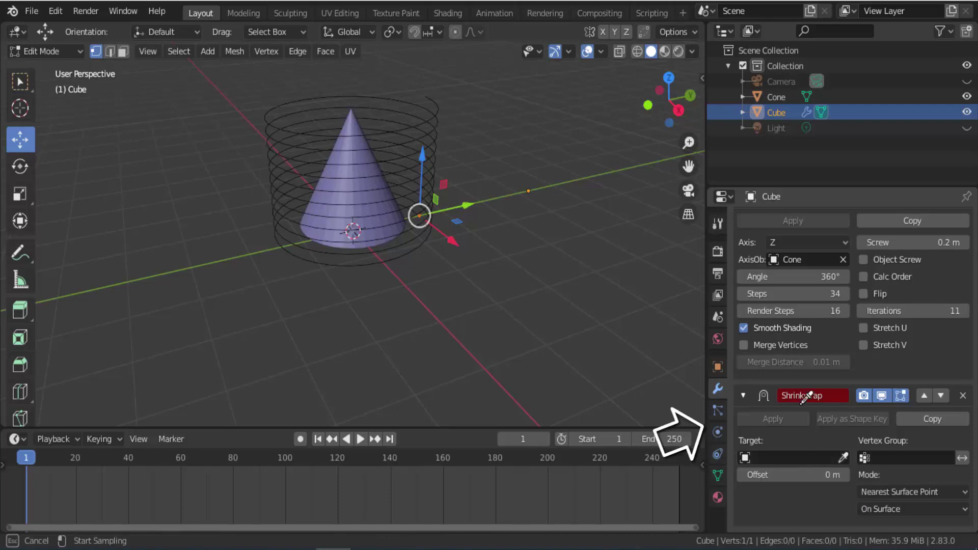
pyautogui.click(360, 117)
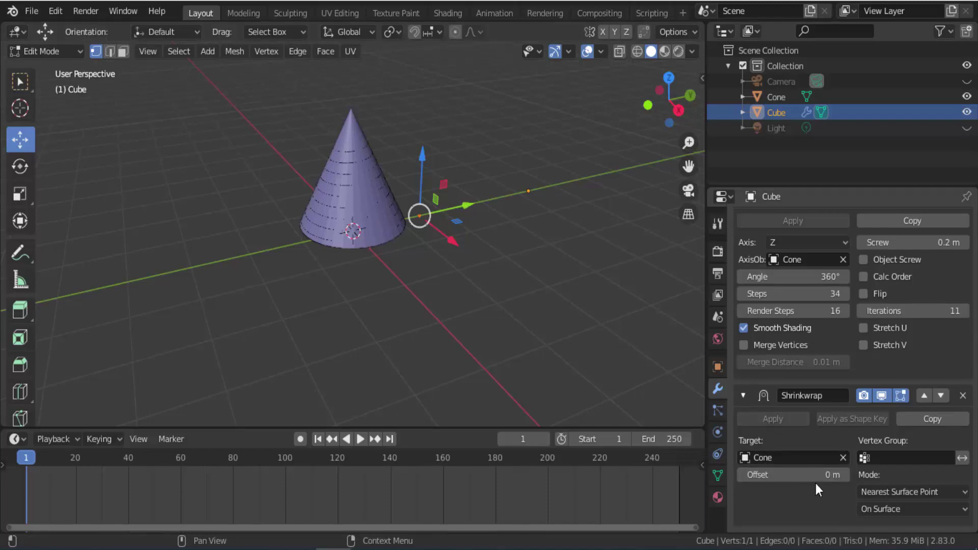
pyautogui.click(845, 475)
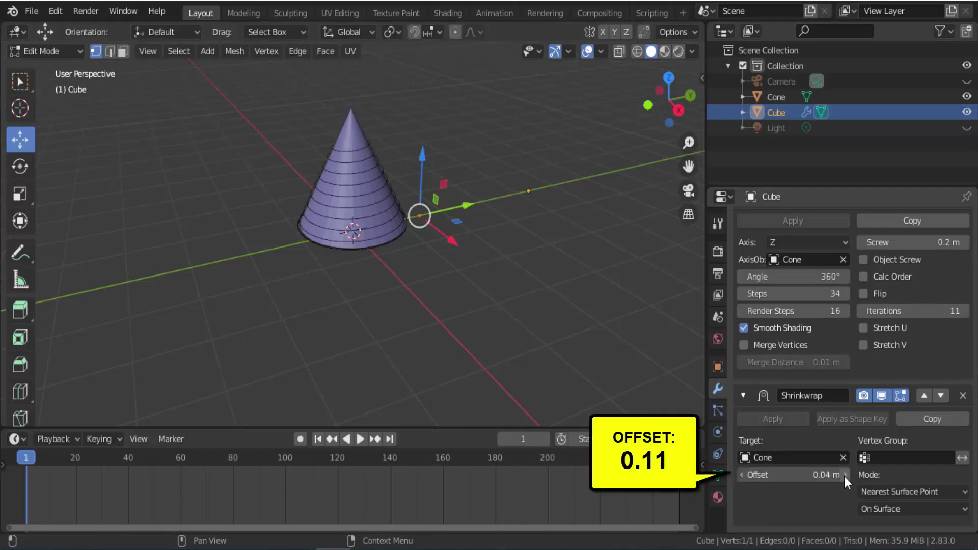
pyautogui.click(844, 475)
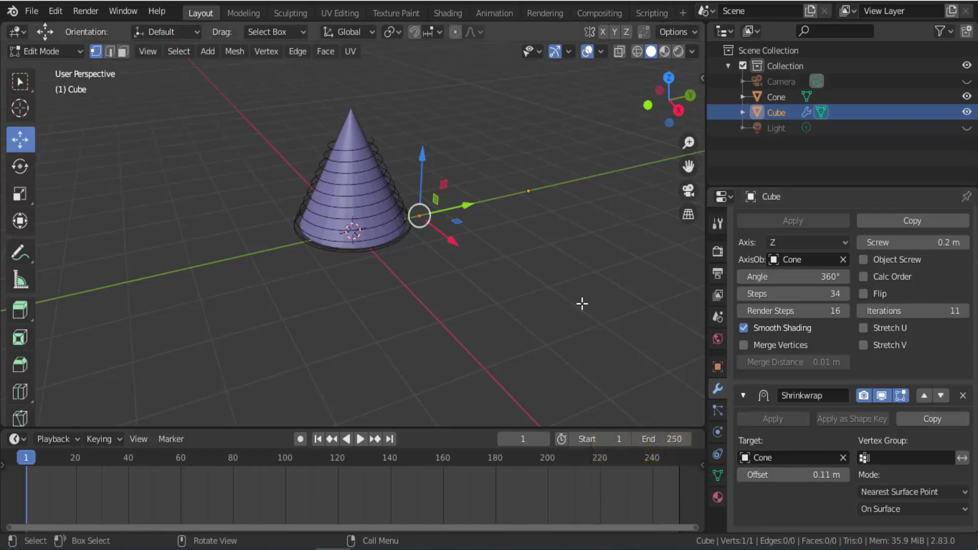
pyautogui.scroll(1, 542, 209)
pyautogui.scroll(2, 543, 213)
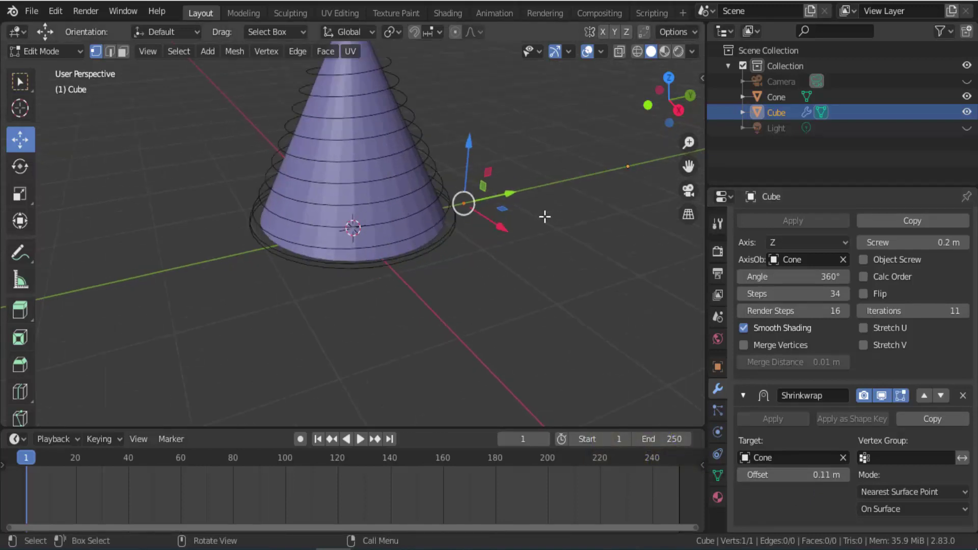
pyautogui.scroll(-2, 475, 158)
pyautogui.scroll(-1, 475, 158)
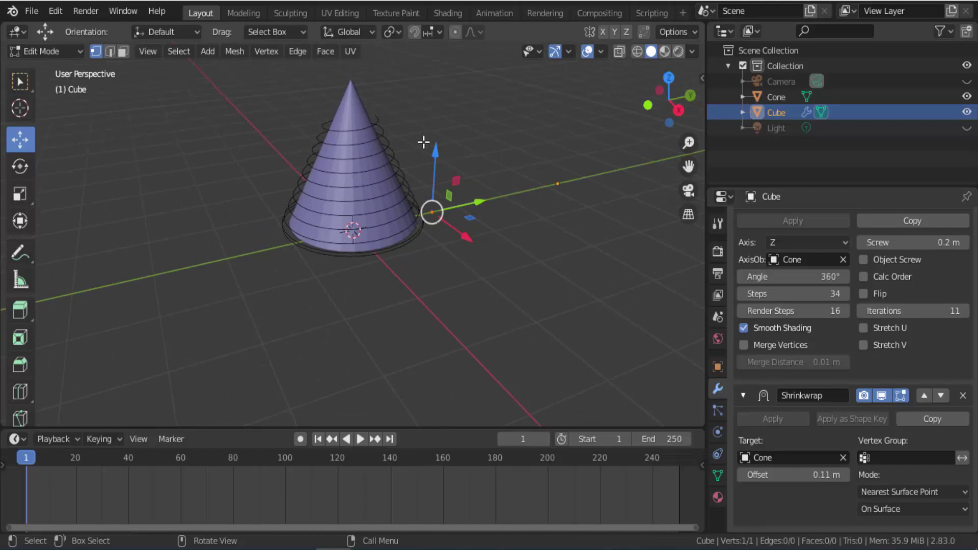
# Step: Return to Object Mode and convert the spiral mesh into a curve
pyautogui.click(54, 52)
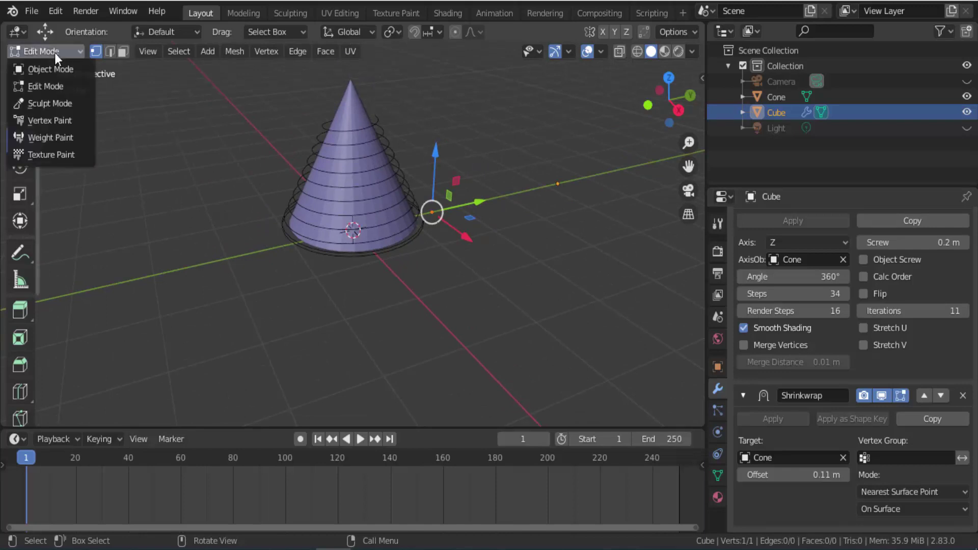
pyautogui.click(53, 66)
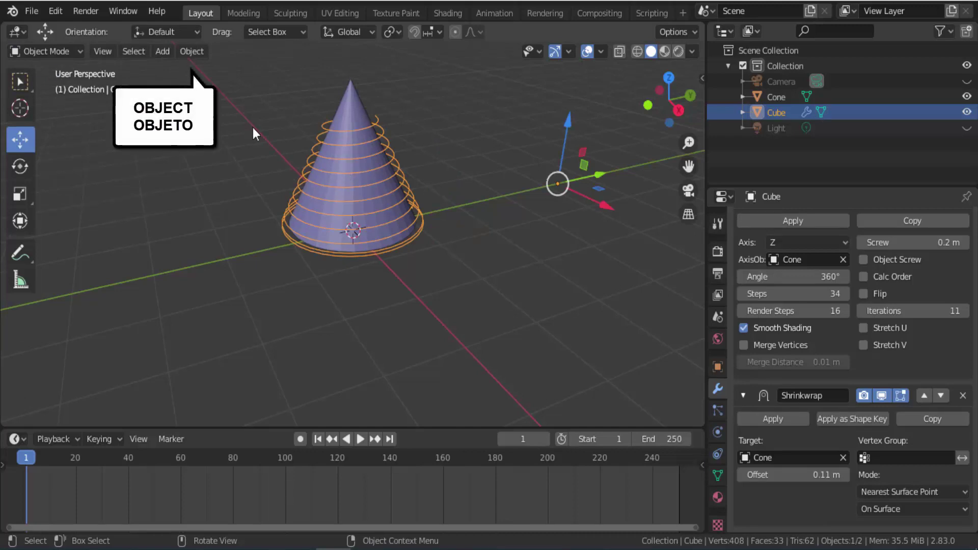
pyautogui.click(193, 51)
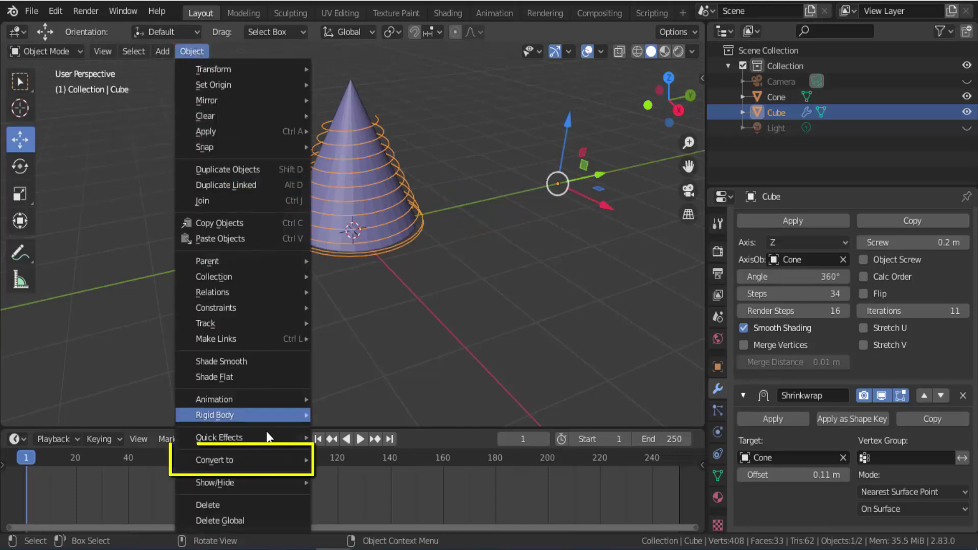
pyautogui.moveTo(215, 461)
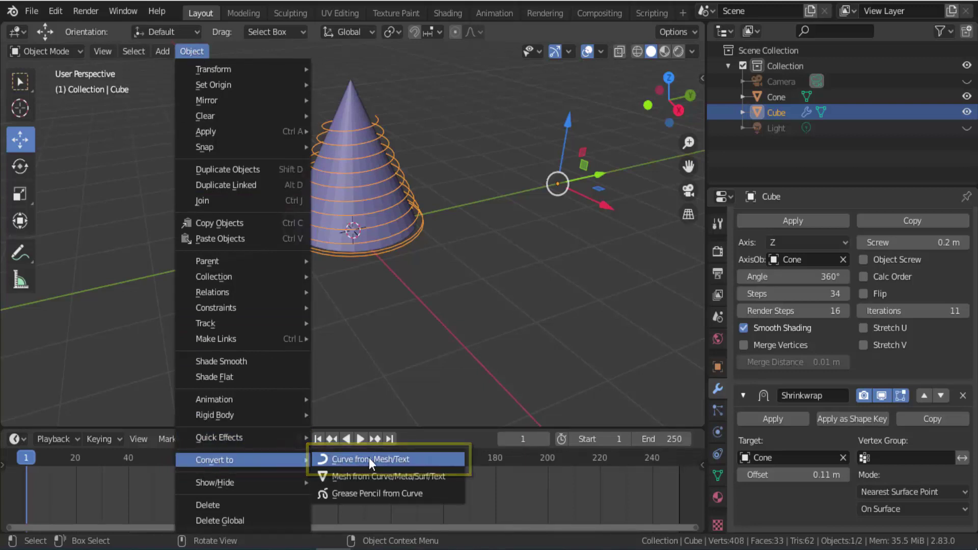
pyautogui.click(369, 458)
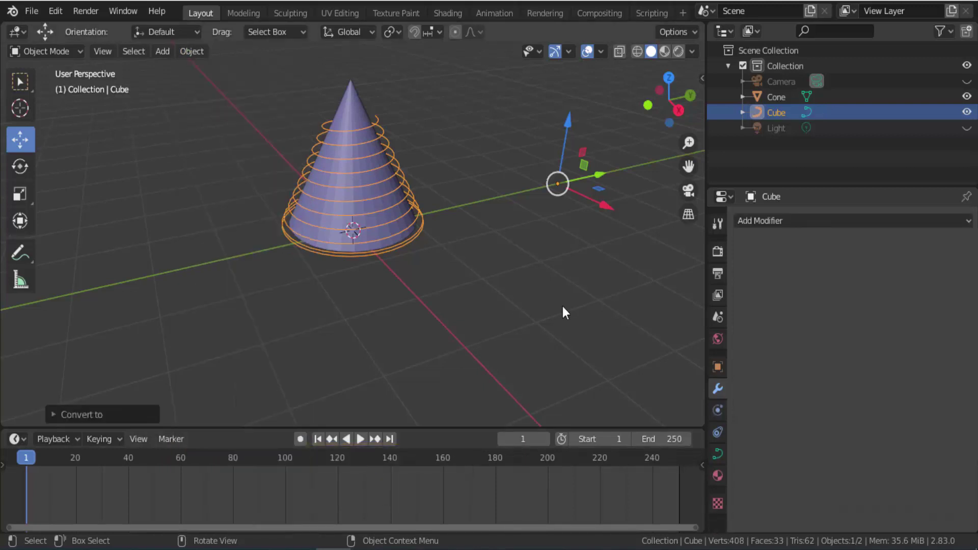
# Step: Set the curve's Bevel Depth to 0.03 m with Resolution 4
pyautogui.click(717, 454)
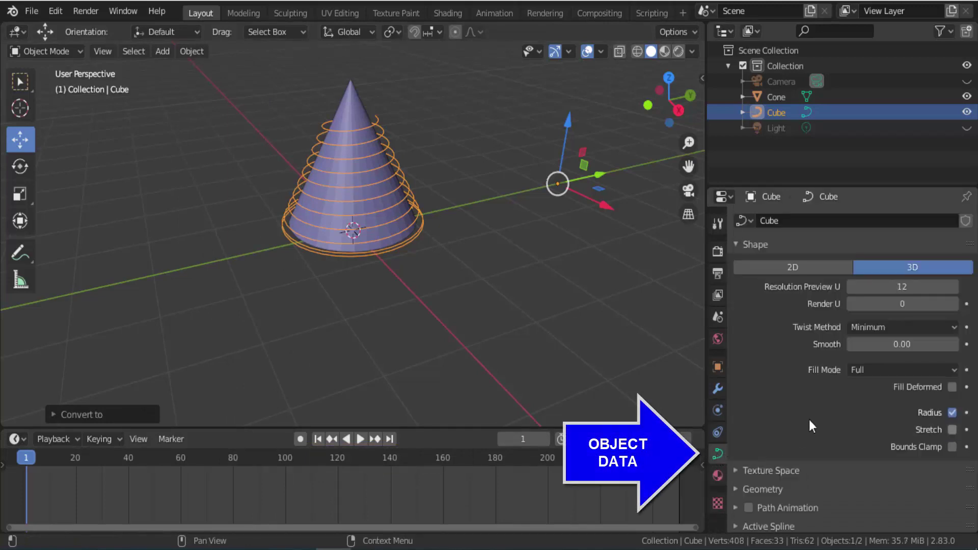
pyautogui.scroll(-5, 809, 420)
pyautogui.scroll(-1, 810, 419)
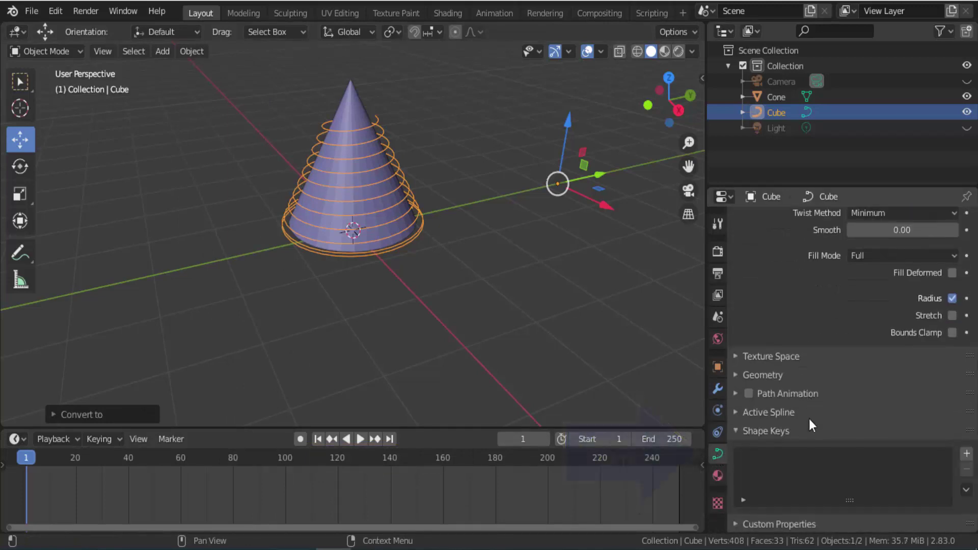
pyautogui.click(734, 375)
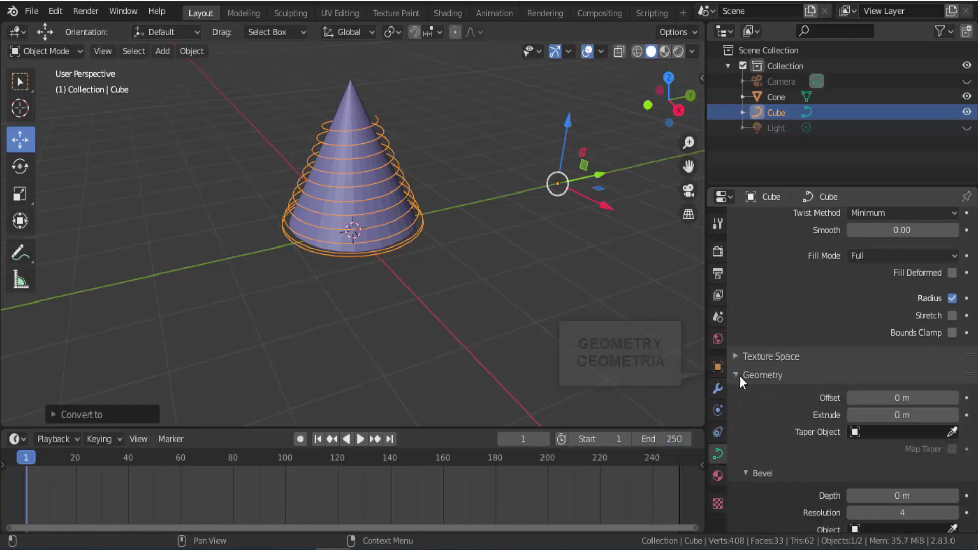
pyautogui.scroll(-4, 750, 403)
pyautogui.scroll(-4, 750, 402)
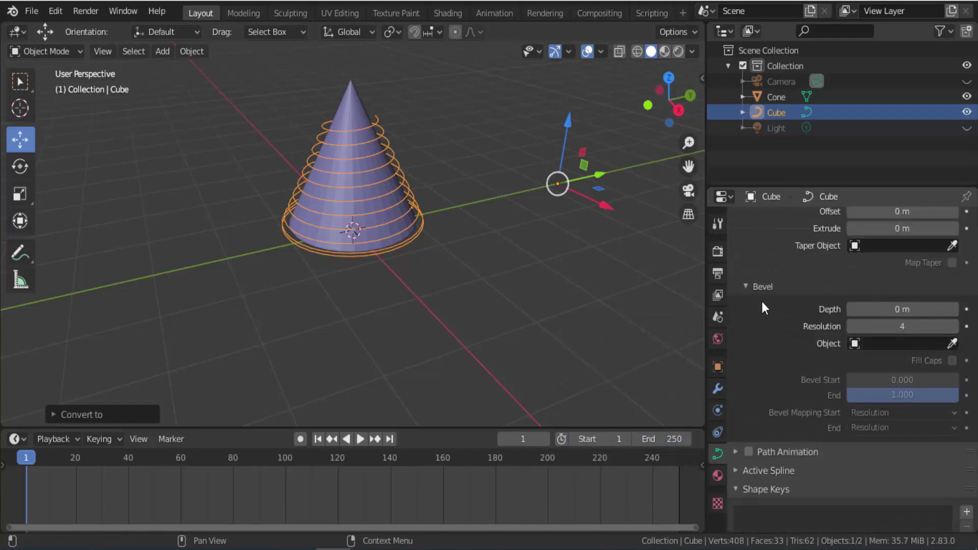
pyautogui.scroll(4, 769, 289)
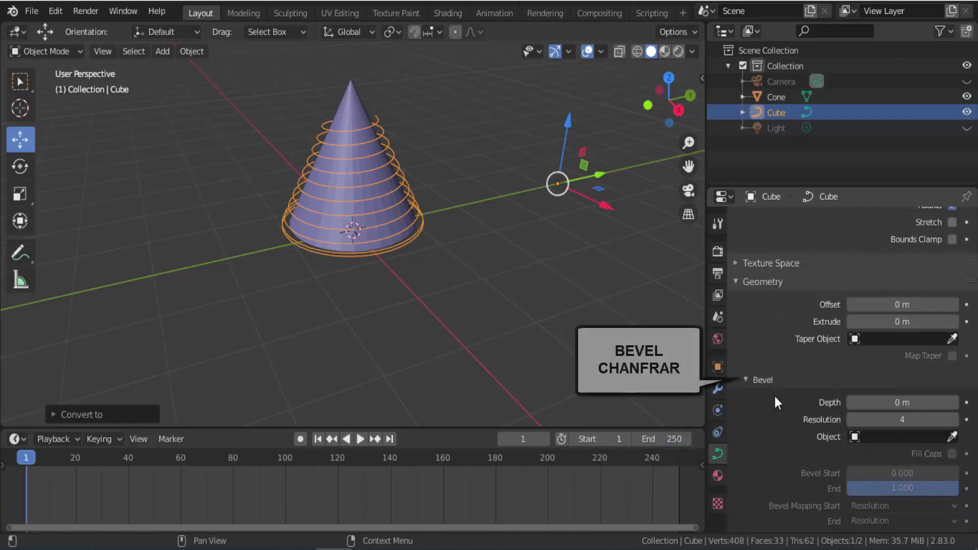
pyautogui.click(954, 403)
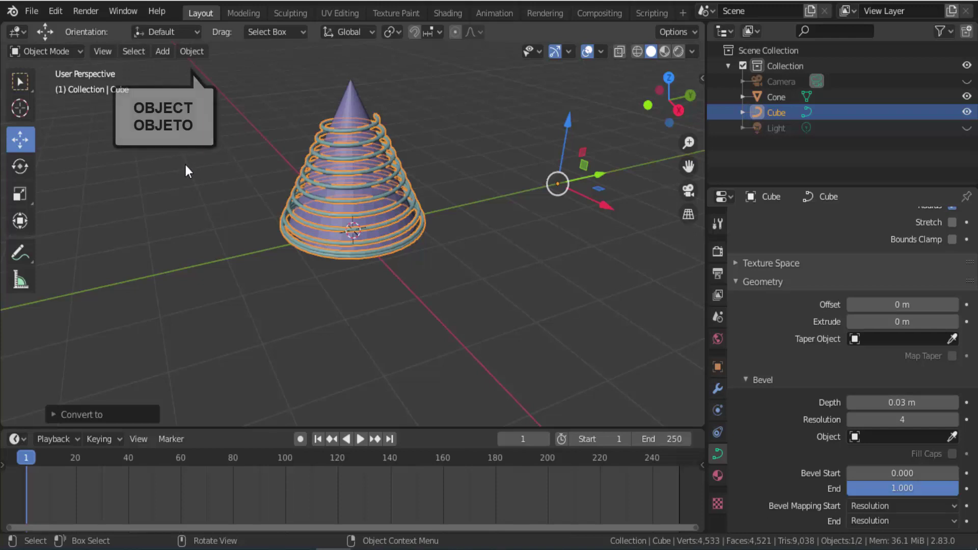
# Step: Convert the spiral curve to a mesh and apply Subdivision Surface at render and viewport level 3
pyautogui.click(204, 50)
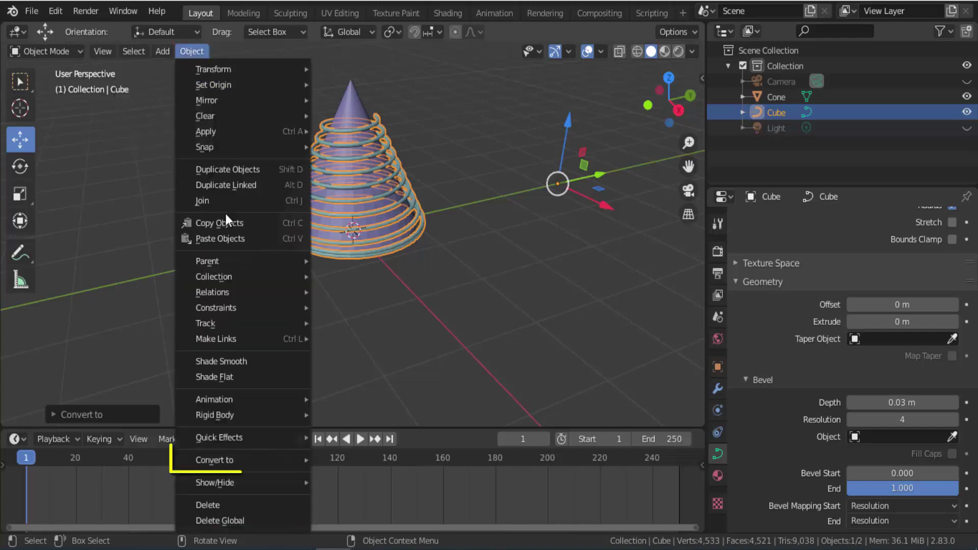
pyautogui.moveTo(215, 459)
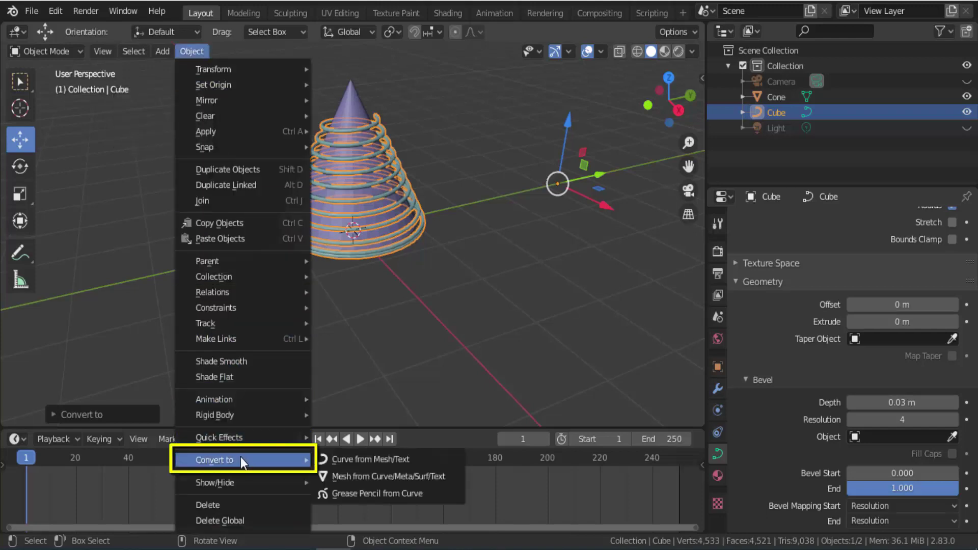
pyautogui.click(363, 472)
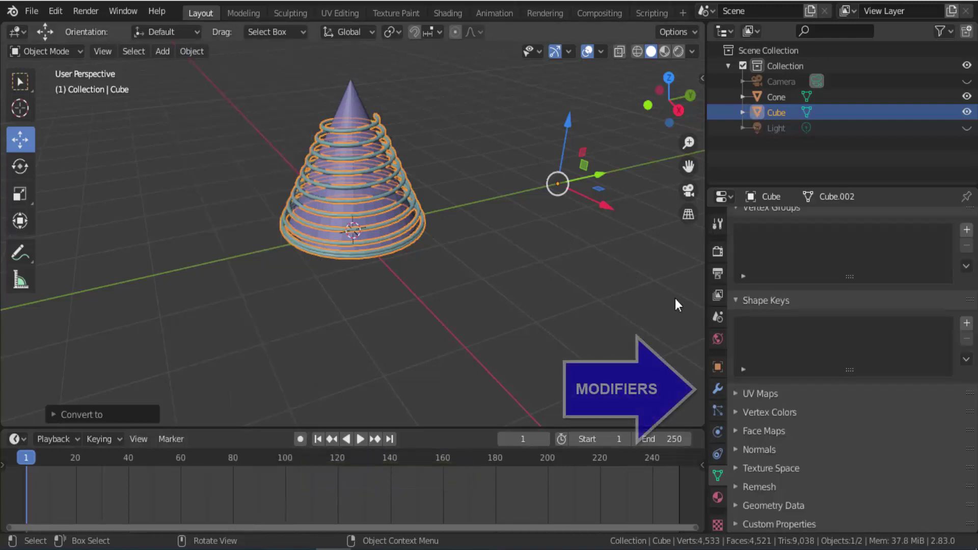
pyautogui.click(717, 388)
pyautogui.click(833, 220)
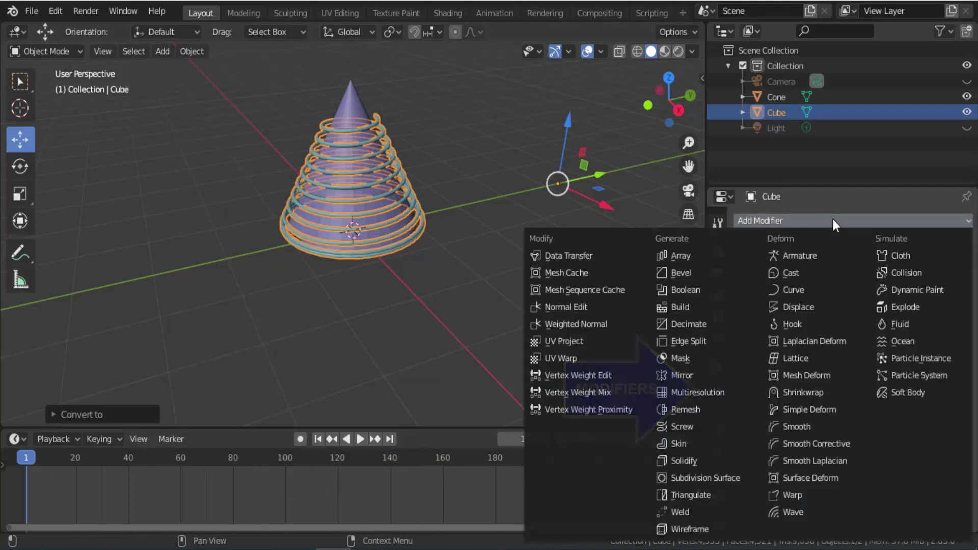
pyautogui.click(726, 477)
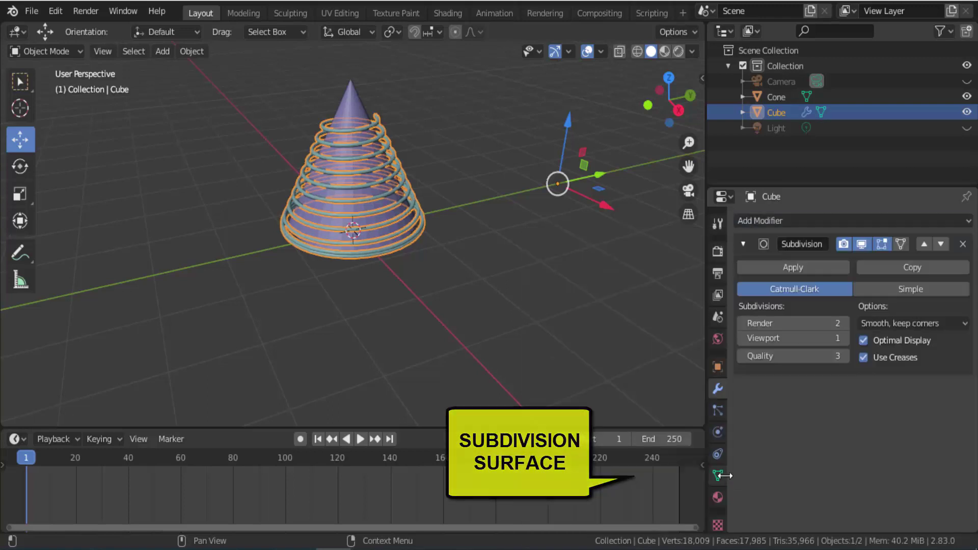
pyautogui.click(845, 323)
pyautogui.click(845, 338)
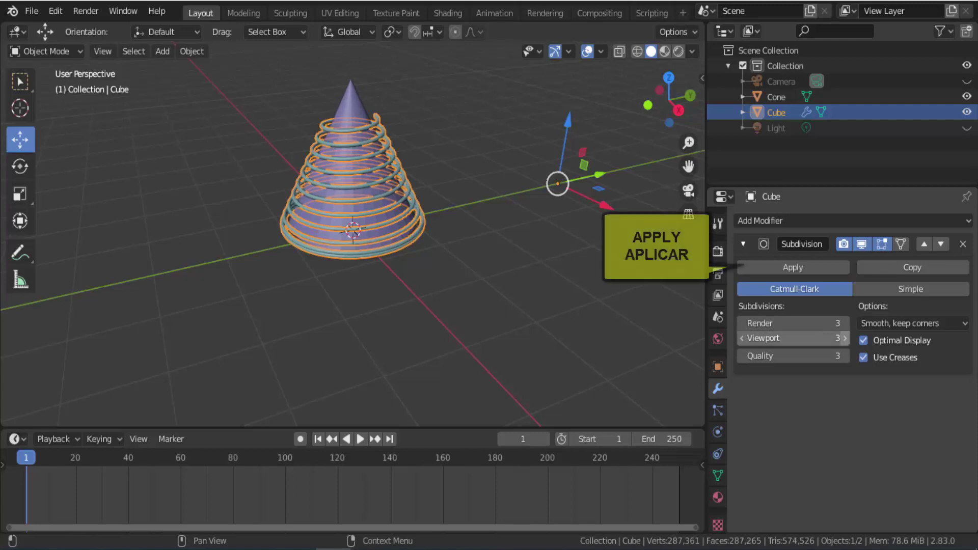
pyautogui.click(781, 261)
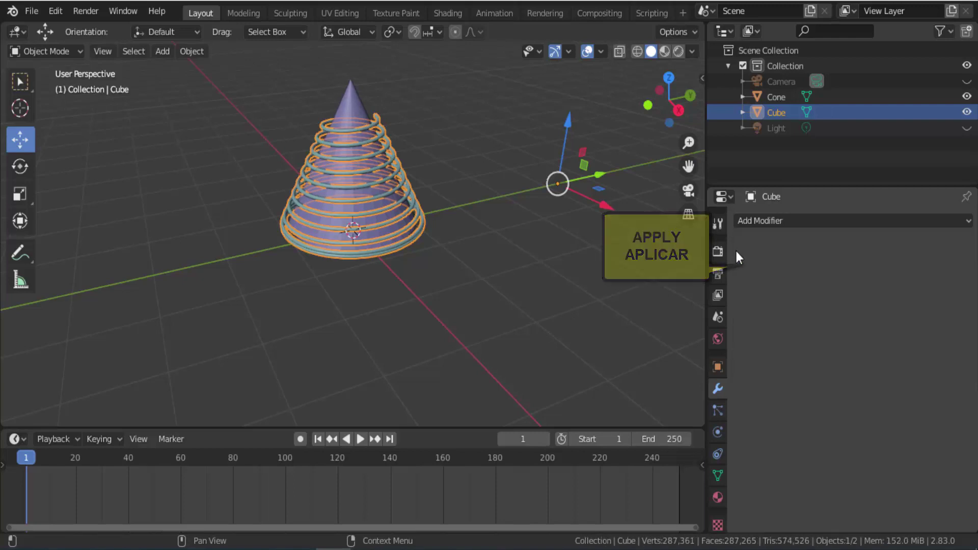
pyautogui.scroll(4, 478, 183)
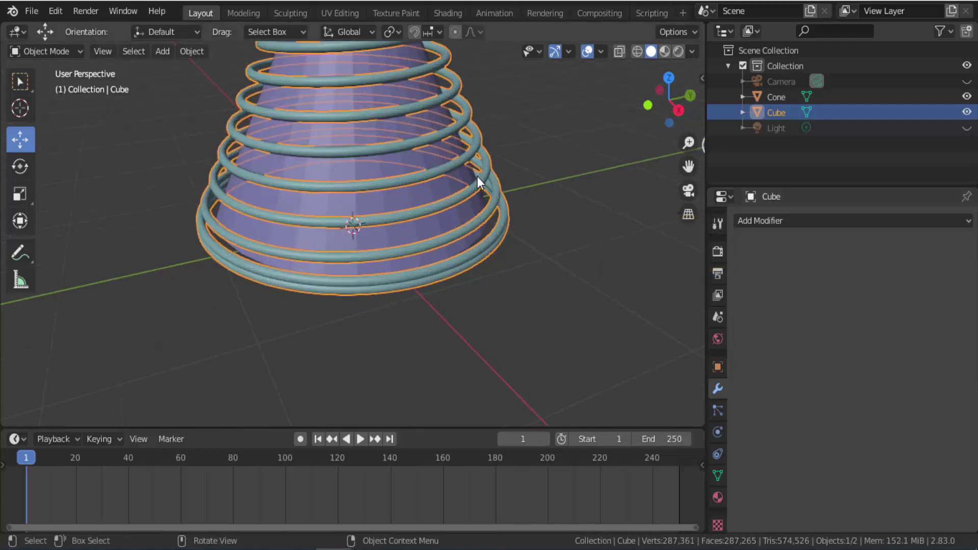
# Step: Apply Shade Smooth to both the spiral and the cone
pyautogui.rightClick(383, 121)
pyautogui.click(382, 111)
pyautogui.scroll(-4, 449, 102)
pyautogui.click(352, 83)
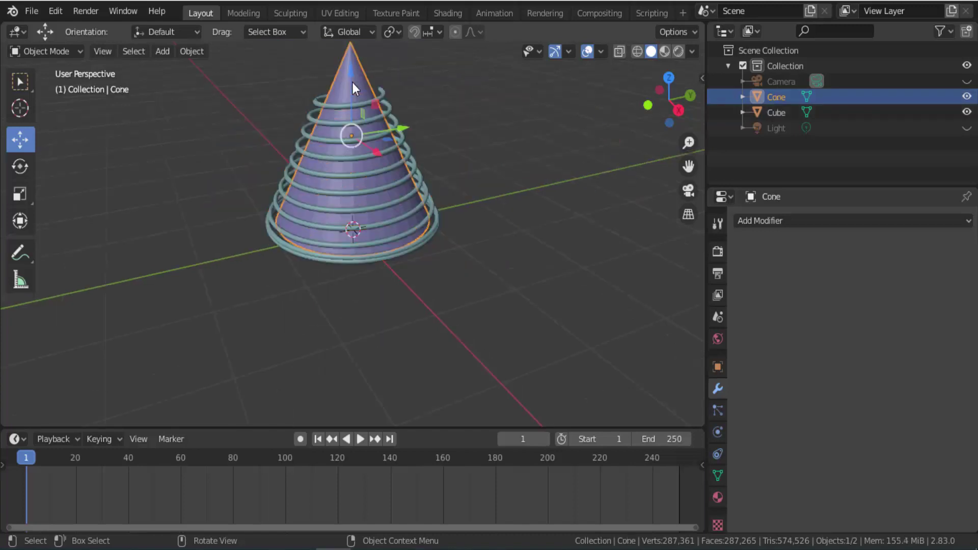
pyautogui.rightClick(355, 88)
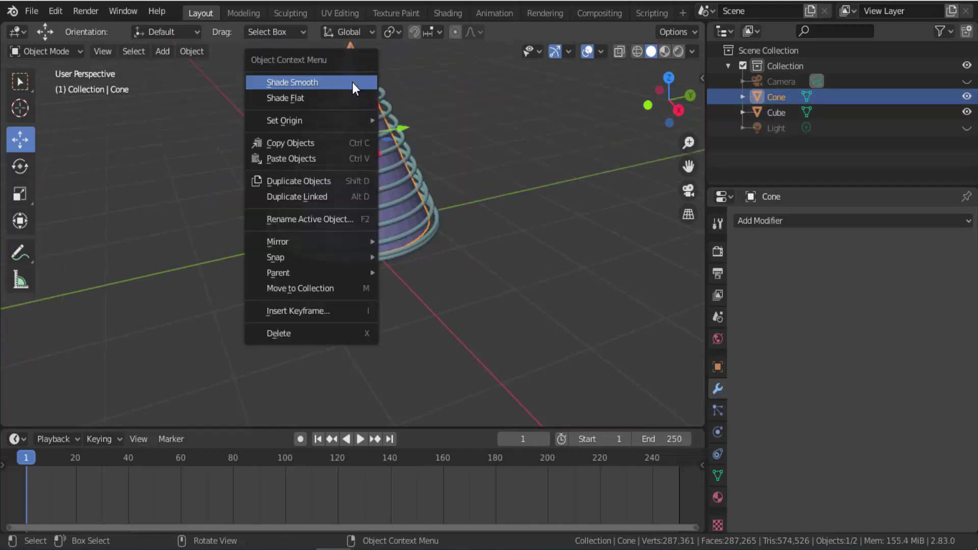
pyautogui.click(353, 82)
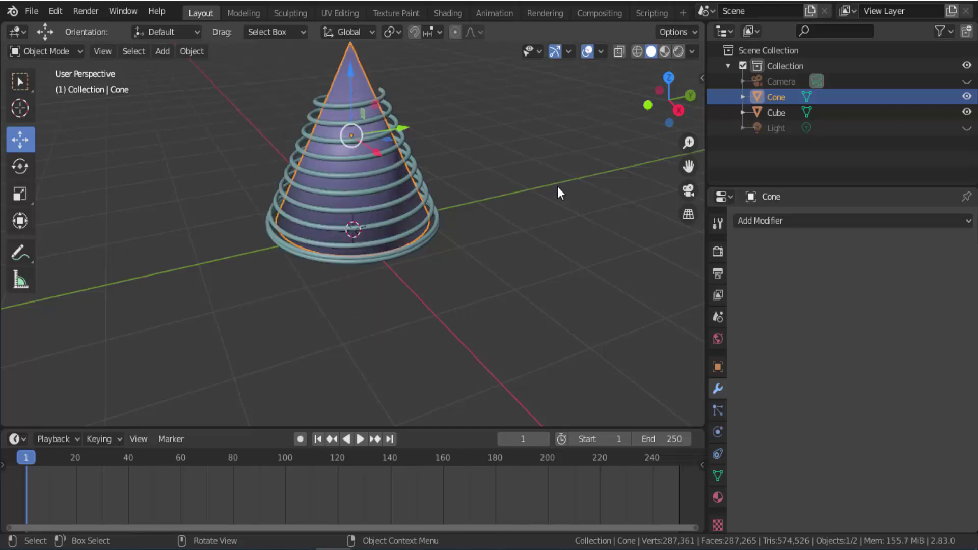
# Step: Enable Auto Smooth at 30° on the cone's normals and switch to Material Preview shading
pyautogui.click(717, 476)
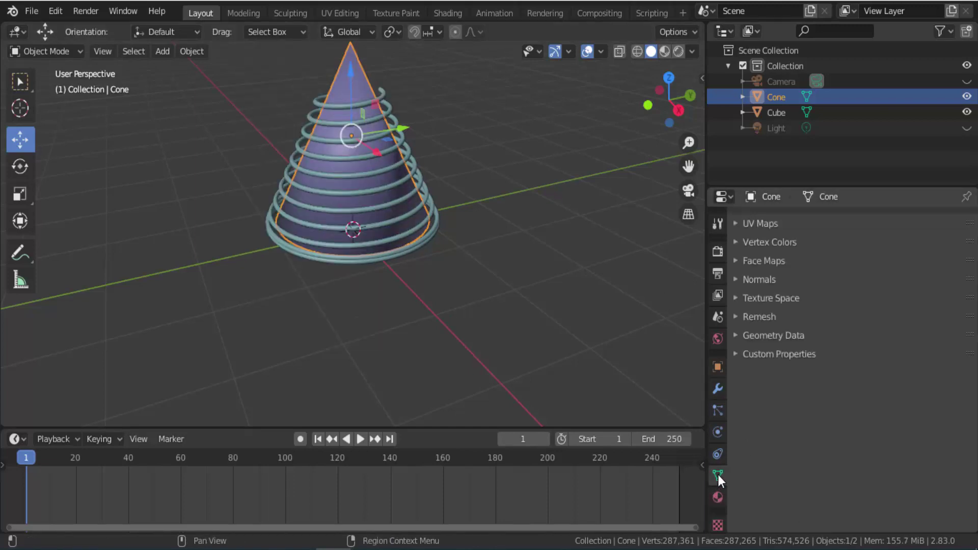
pyautogui.click(737, 279)
pyautogui.scroll(5, 737, 279)
pyautogui.click(758, 468)
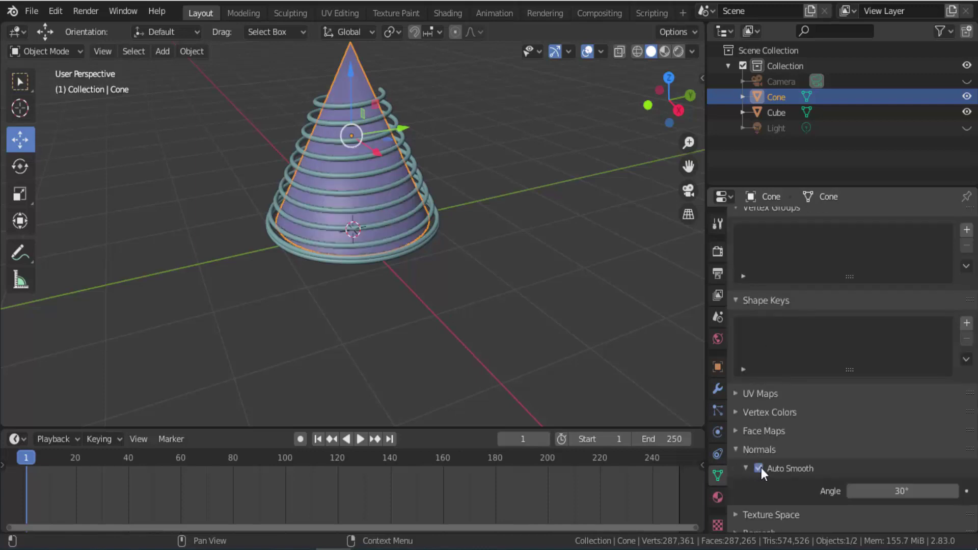
pyautogui.scroll(-2, 529, 361)
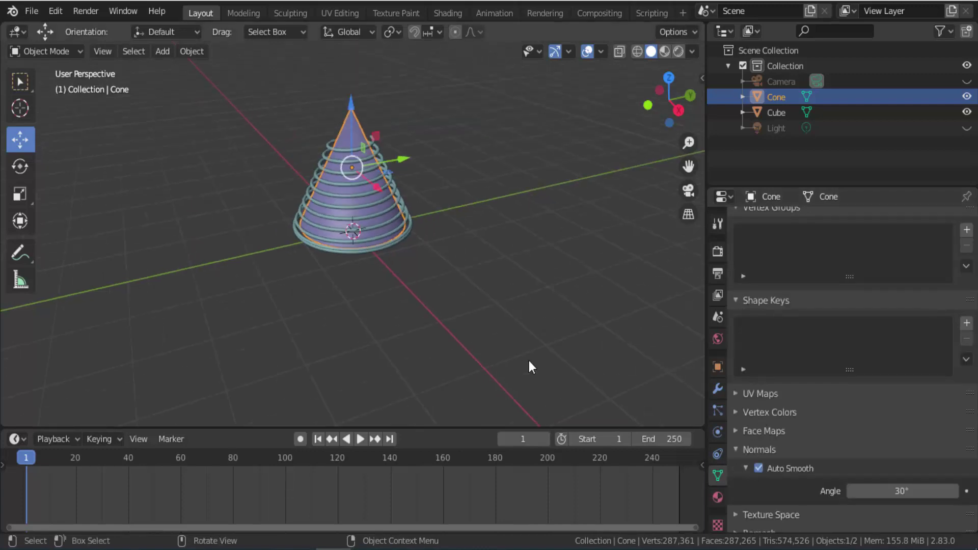
pyautogui.click(665, 51)
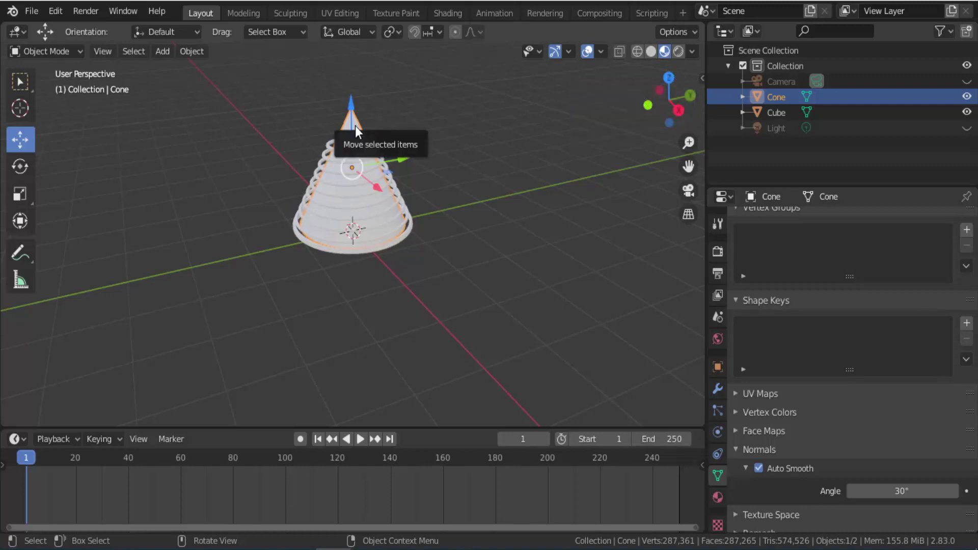
# Step: Give the cone a new material with a blue Base Color
pyautogui.click(717, 495)
pyautogui.click(876, 289)
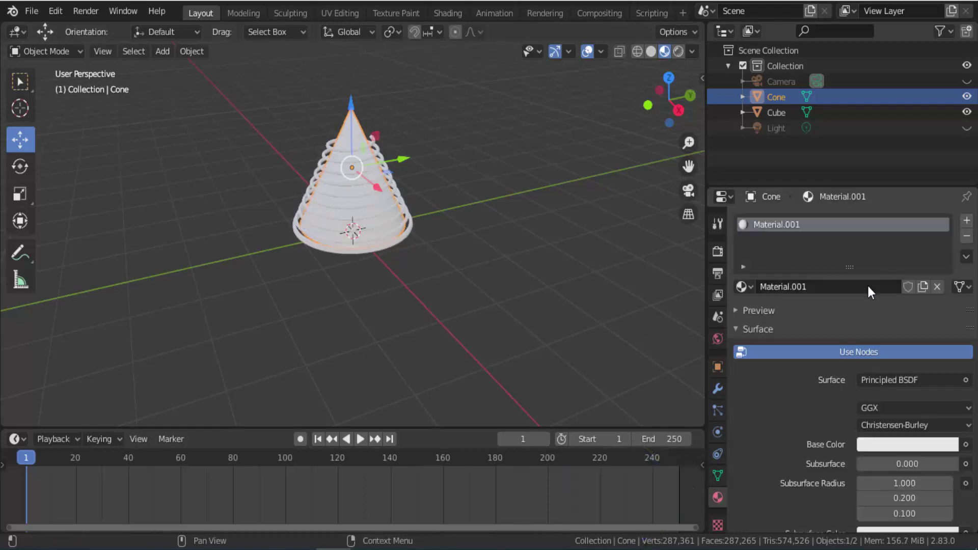
pyautogui.click(900, 444)
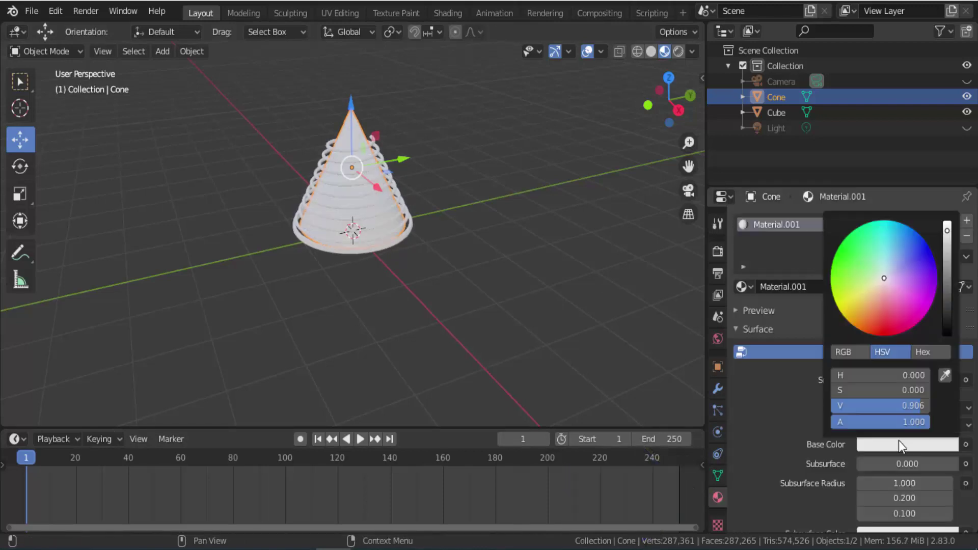
pyautogui.click(925, 258)
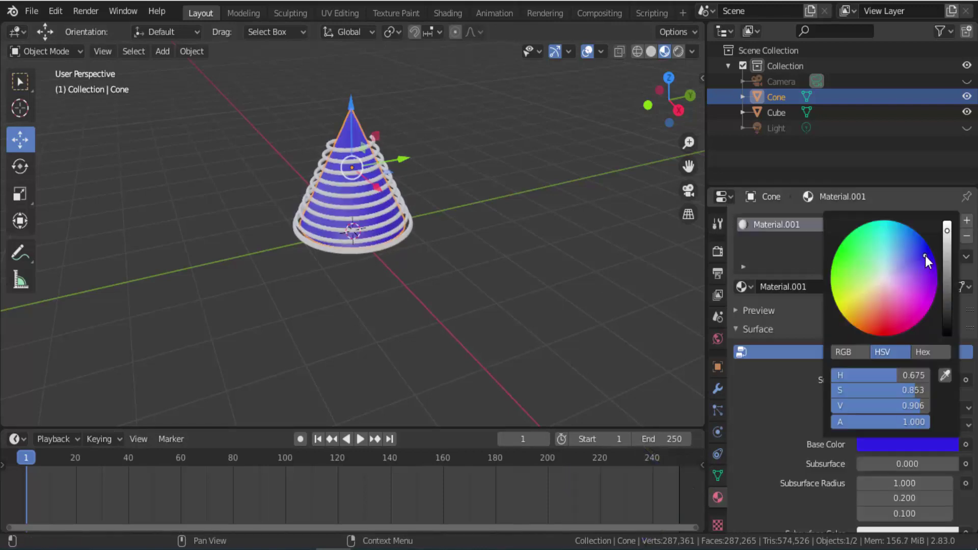
# Step: Give the spiral a new material with Metallic 1.0 and Roughness 0
pyautogui.click(366, 205)
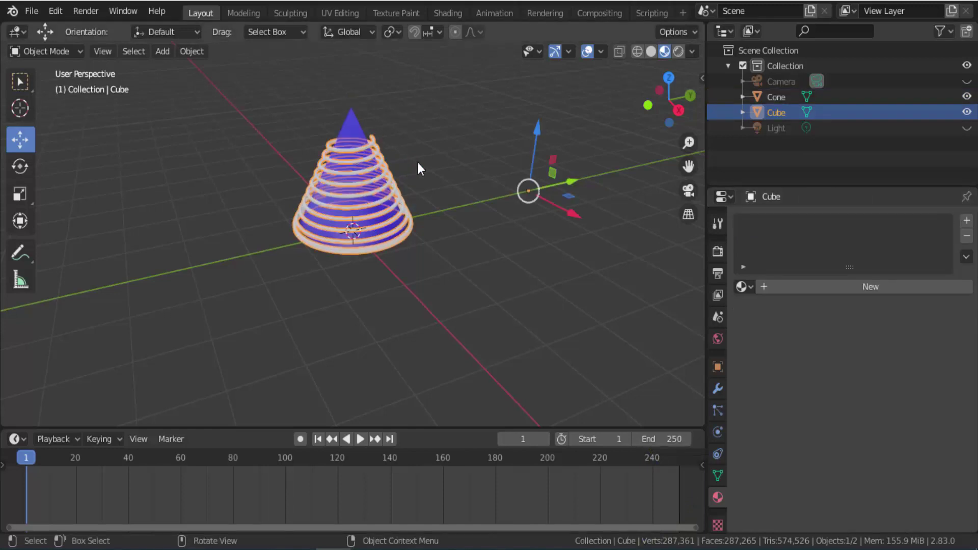
pyautogui.click(867, 289)
pyautogui.click(896, 445)
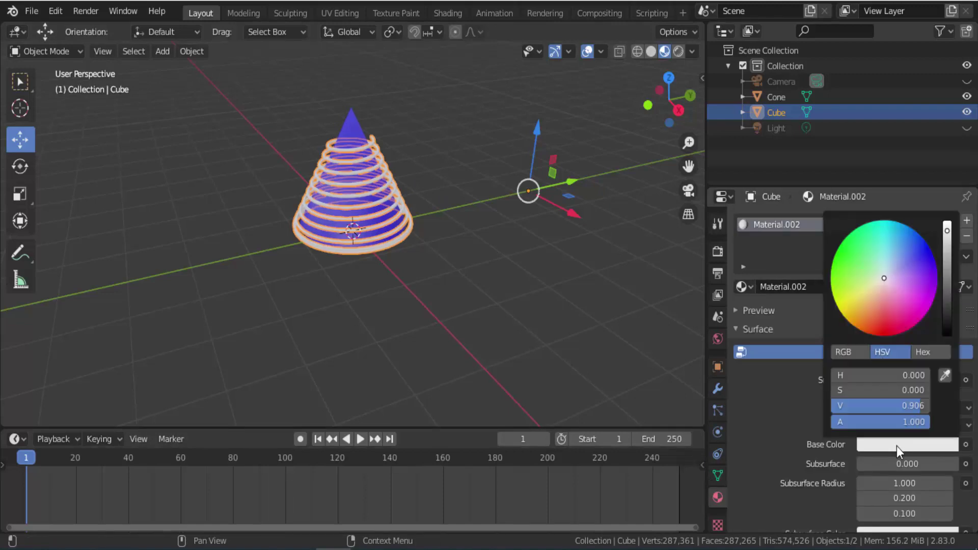
pyautogui.scroll(-5, 758, 477)
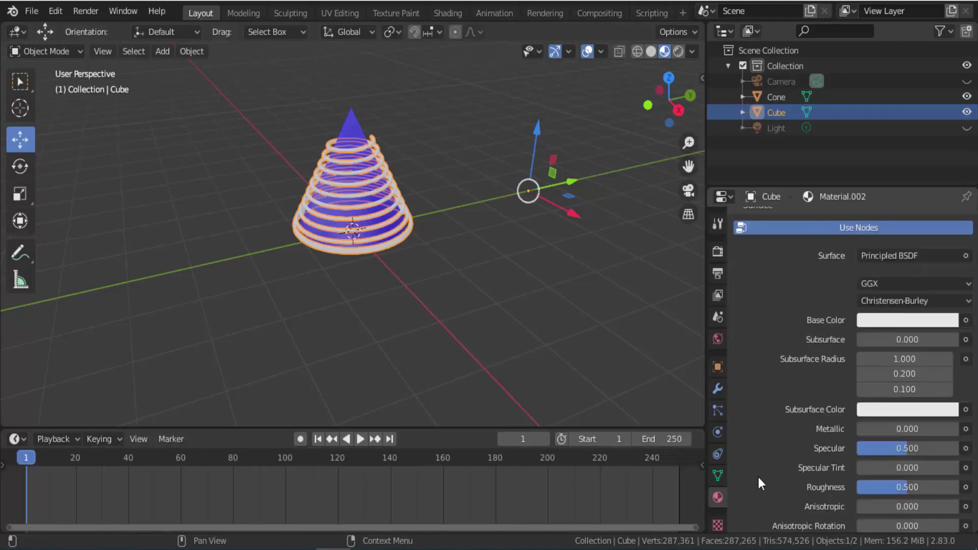
pyautogui.moveTo(877, 429); pyautogui.dragTo(960, 429)
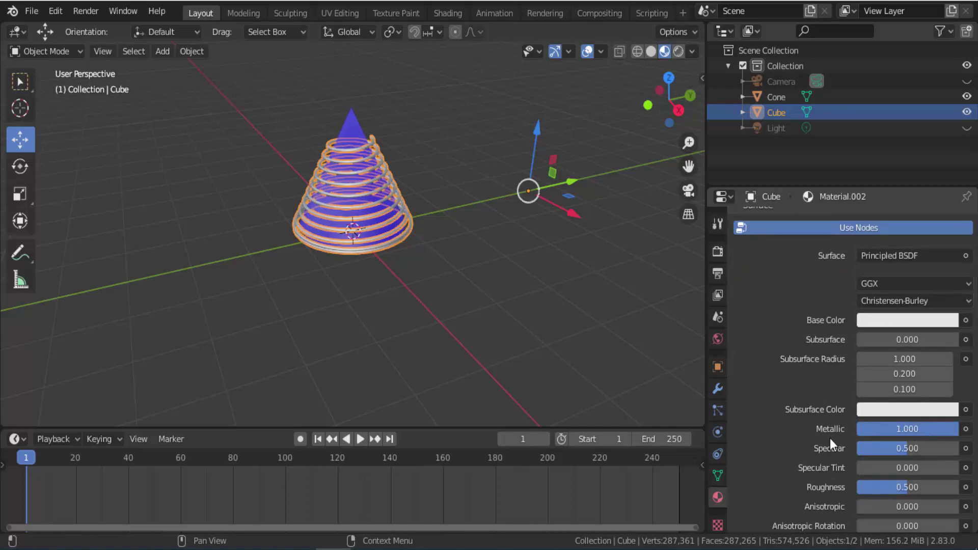
pyautogui.scroll(-4, 830, 438)
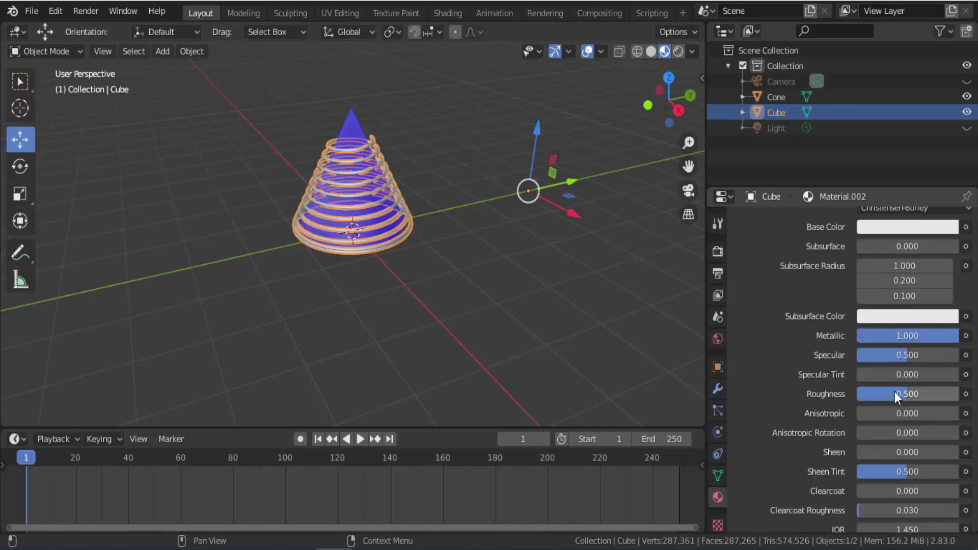
pyautogui.moveTo(894, 394); pyautogui.dragTo(858, 394)
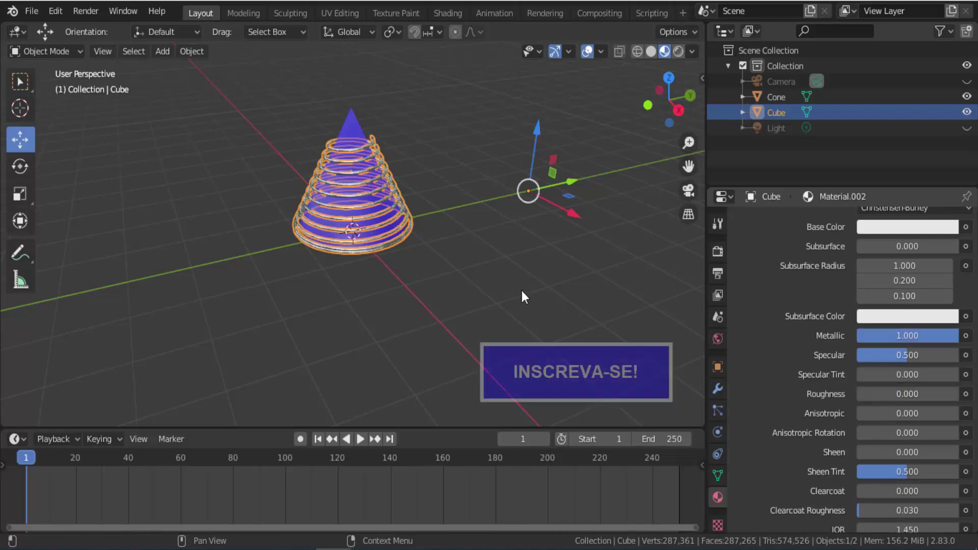
# Step: Switch to the camera view, then pan and zoom to frame the cone and coil
pyautogui.click(687, 190)
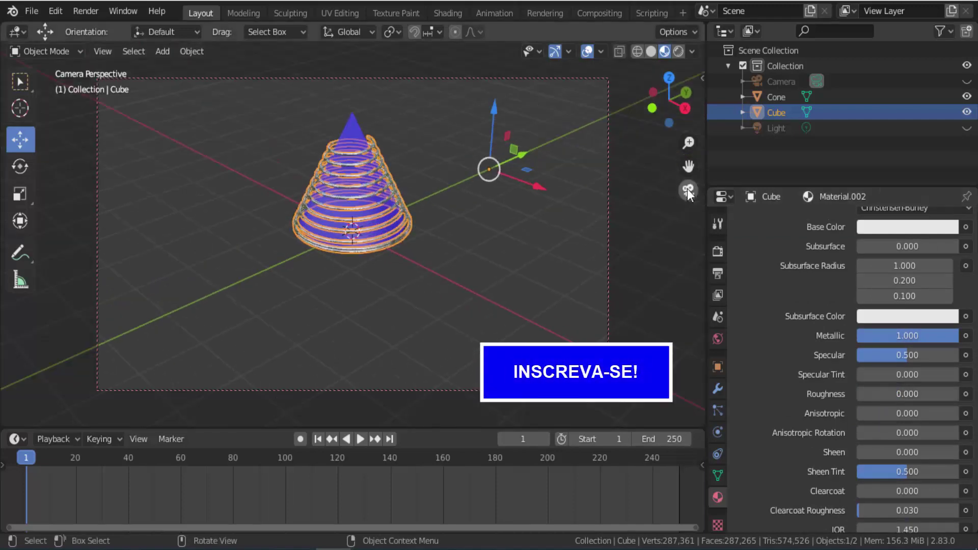
pyautogui.moveTo(688, 166); pyautogui.dragTo(461, 226)
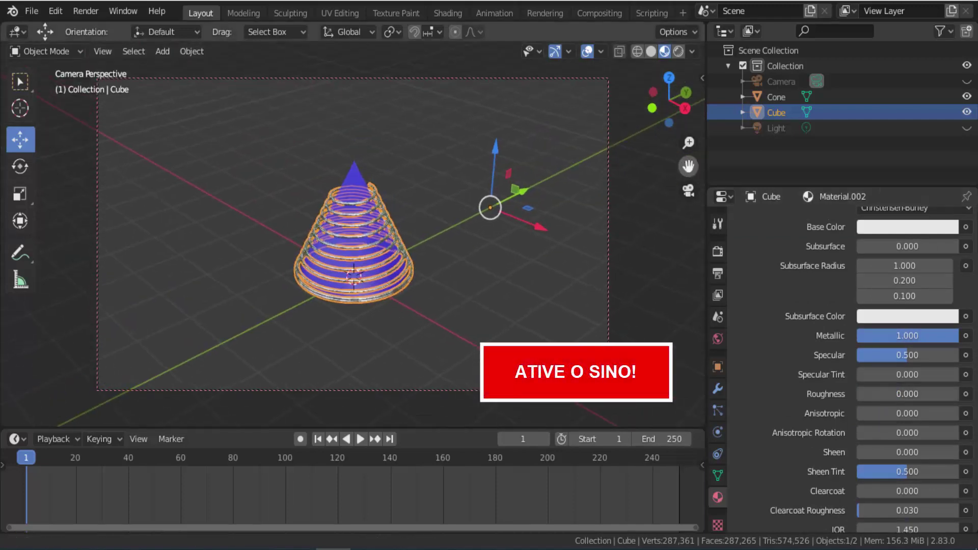
pyautogui.scroll(2, 461, 226)
pyautogui.scroll(2, 463, 226)
pyautogui.scroll(2, 463, 226)
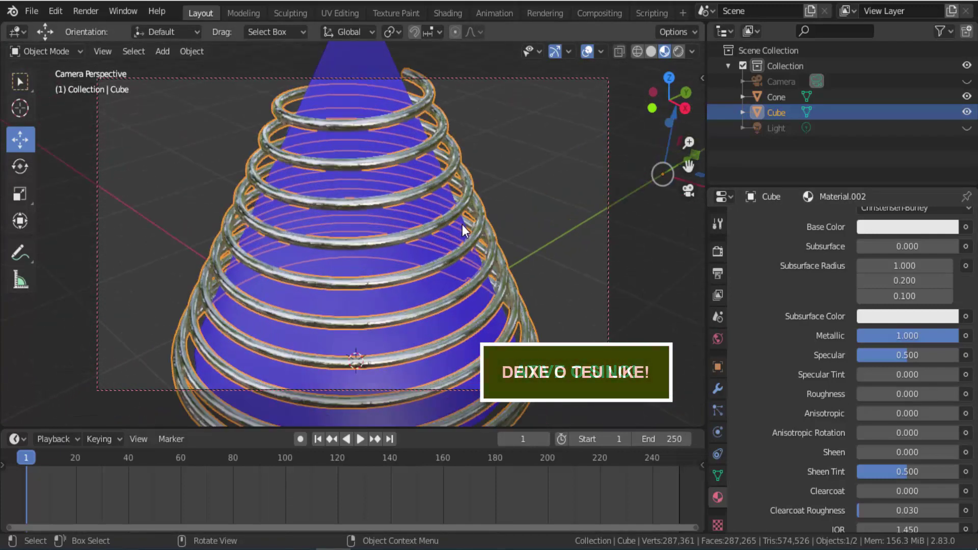
pyautogui.scroll(2, 462, 226)
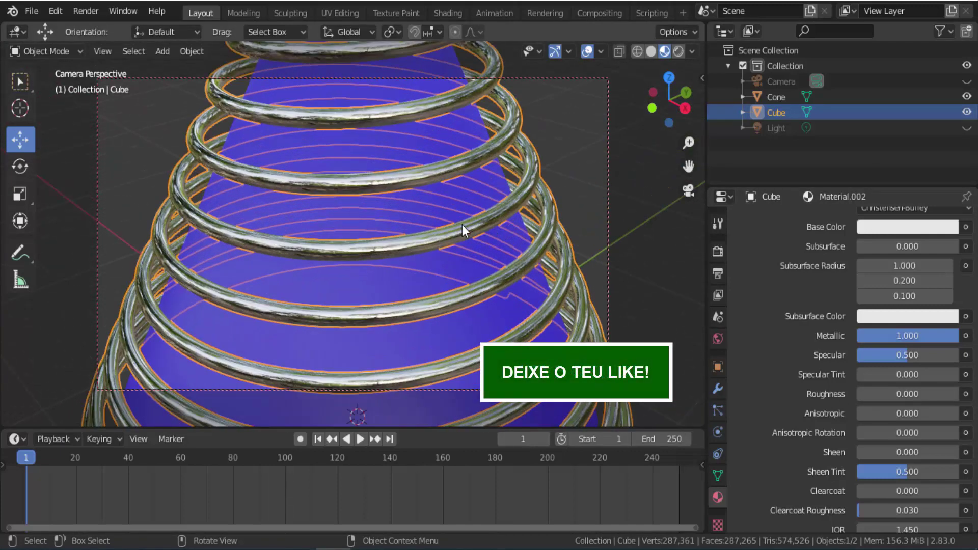
pyautogui.scroll(-5, 462, 225)
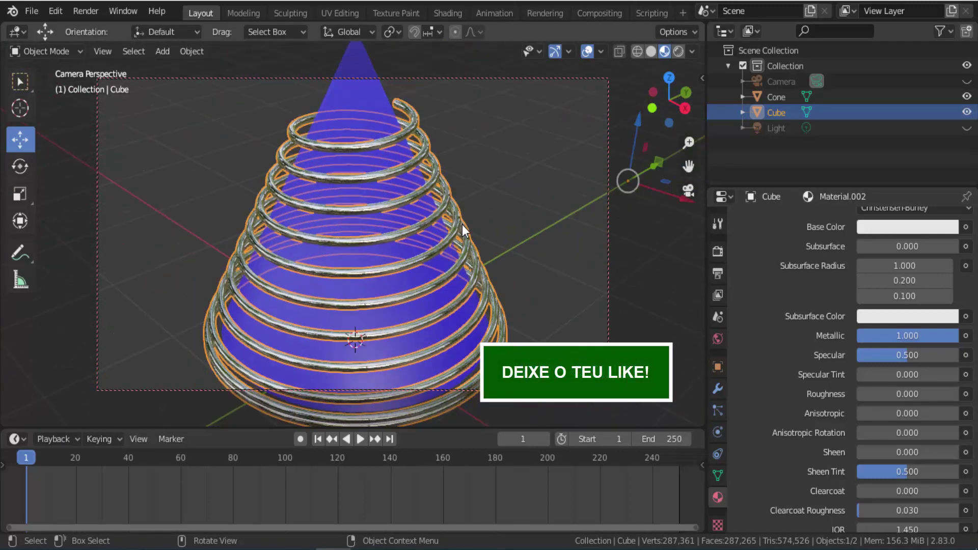